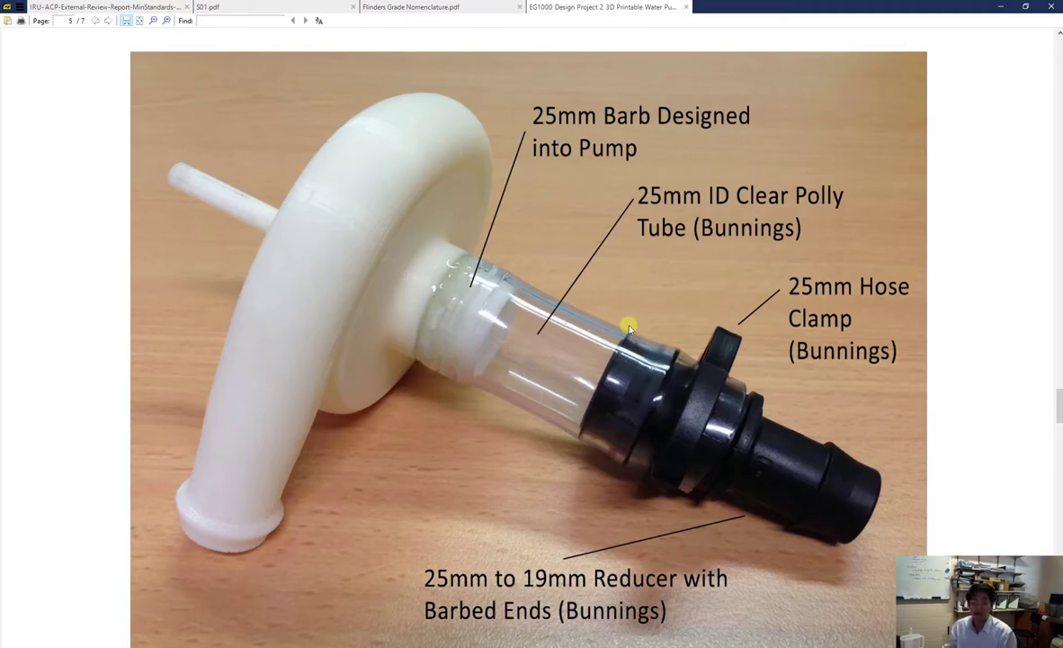
{"action": "key", "text": "alt+Tab"}
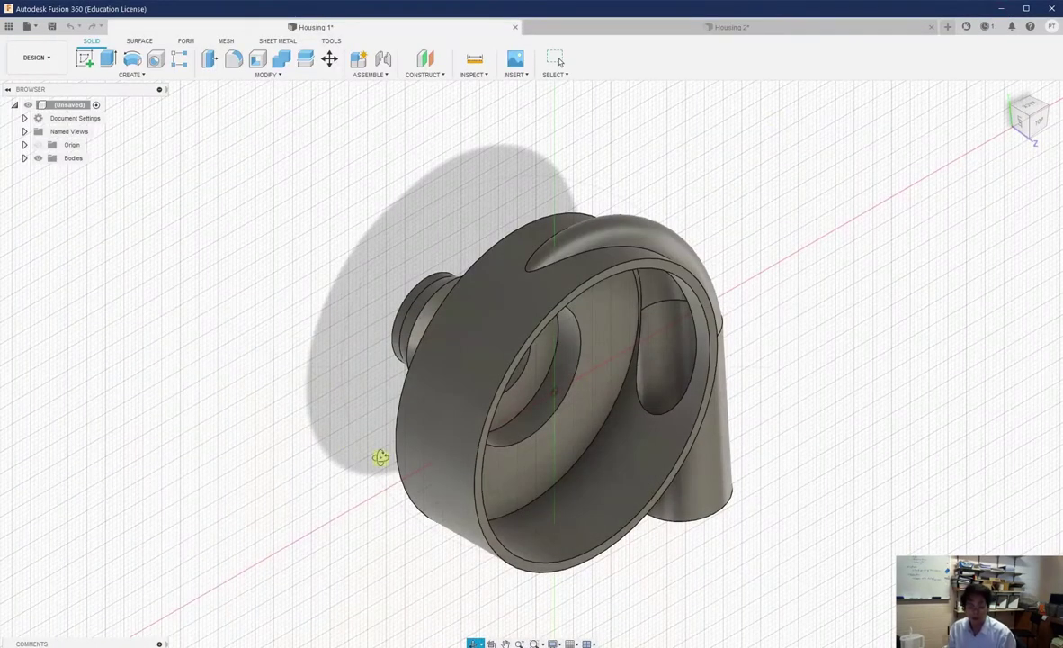
{"action": "middle_click_drag", "start_coordinate": [576, 356], "coordinate": [621, 401], "text": "shift"}
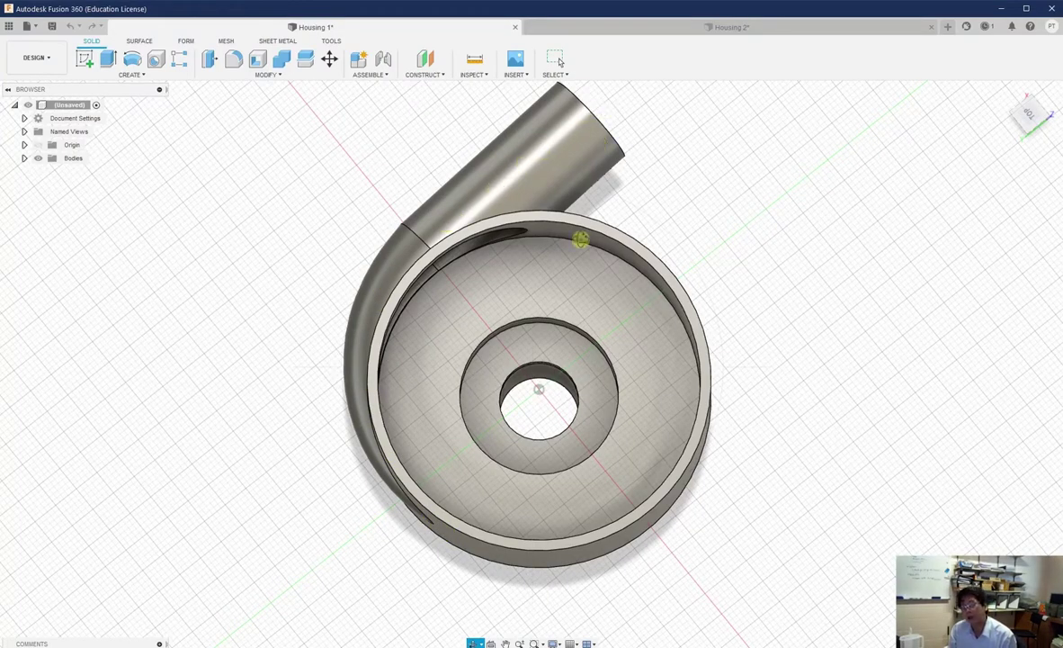
{"action": "left_click_drag", "start_coordinate": [547, 275], "coordinate": [658, 407]}
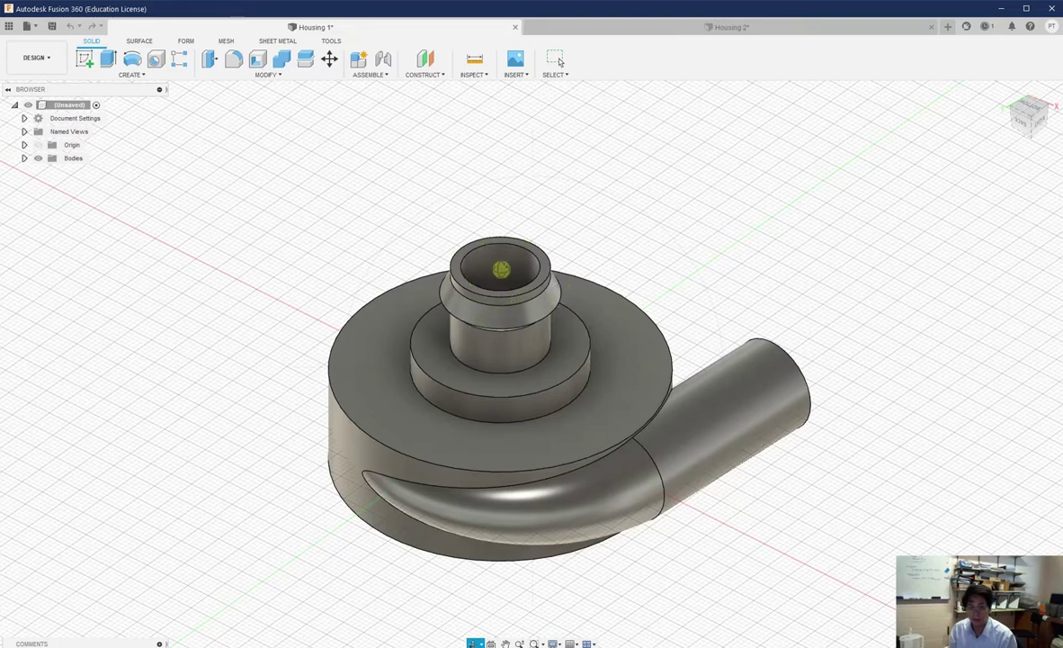
{"action": "left_click_drag", "start_coordinate": [506, 391], "coordinate": [629, 358]}
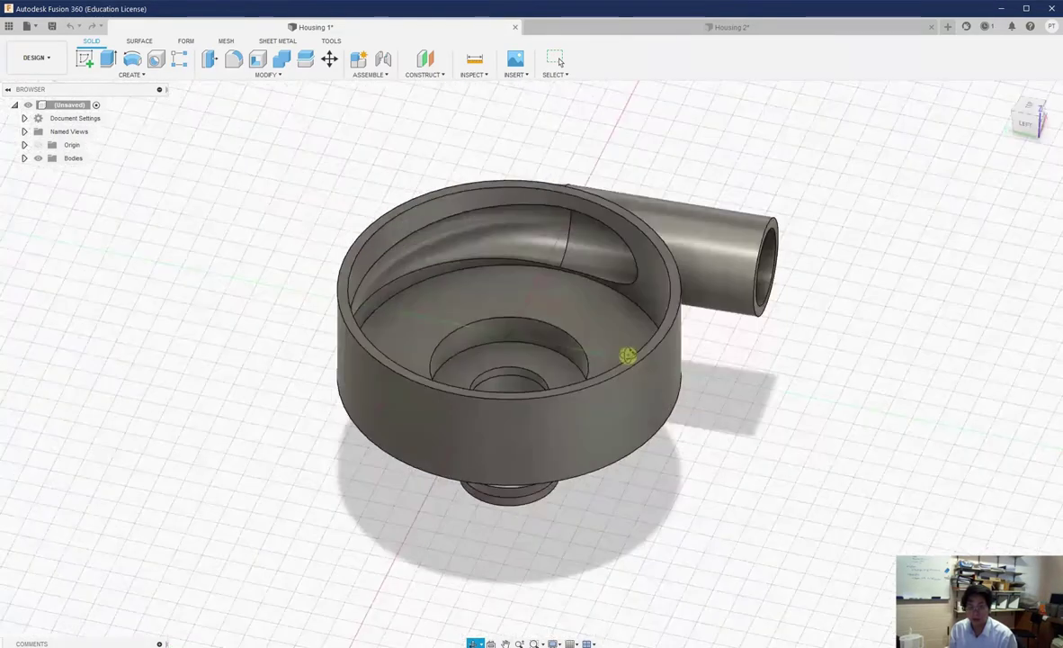
- Bring up Housing 2 and orbit its disc cover to view the top, underside and a 3-D angle
{"action": "left_click", "coordinate": [560, 25]}
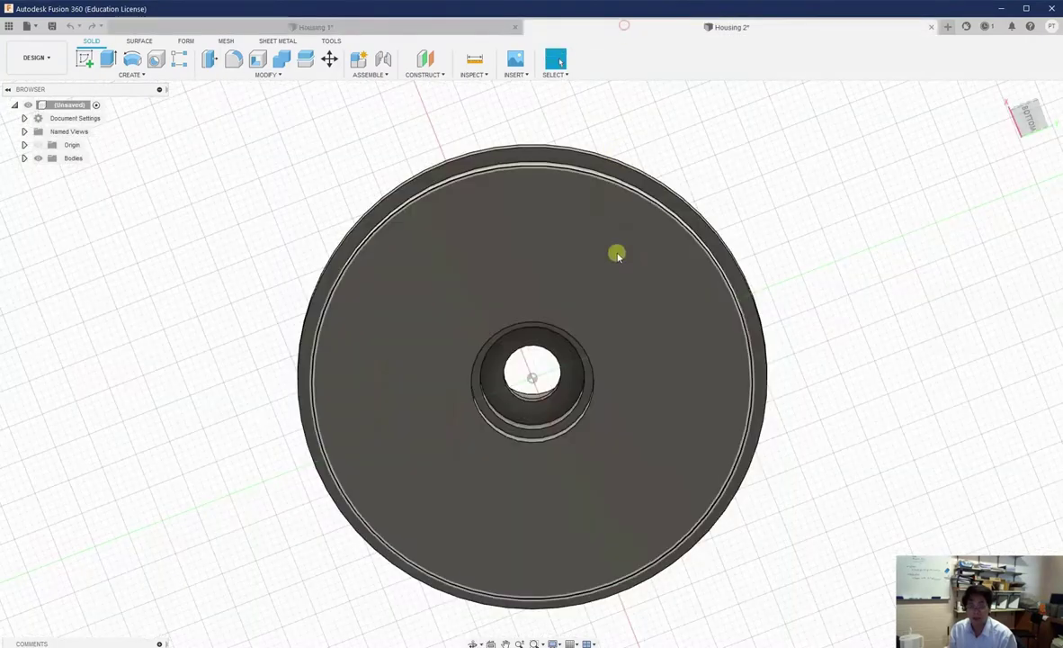
{"action": "left_click", "coordinate": [472, 643]}
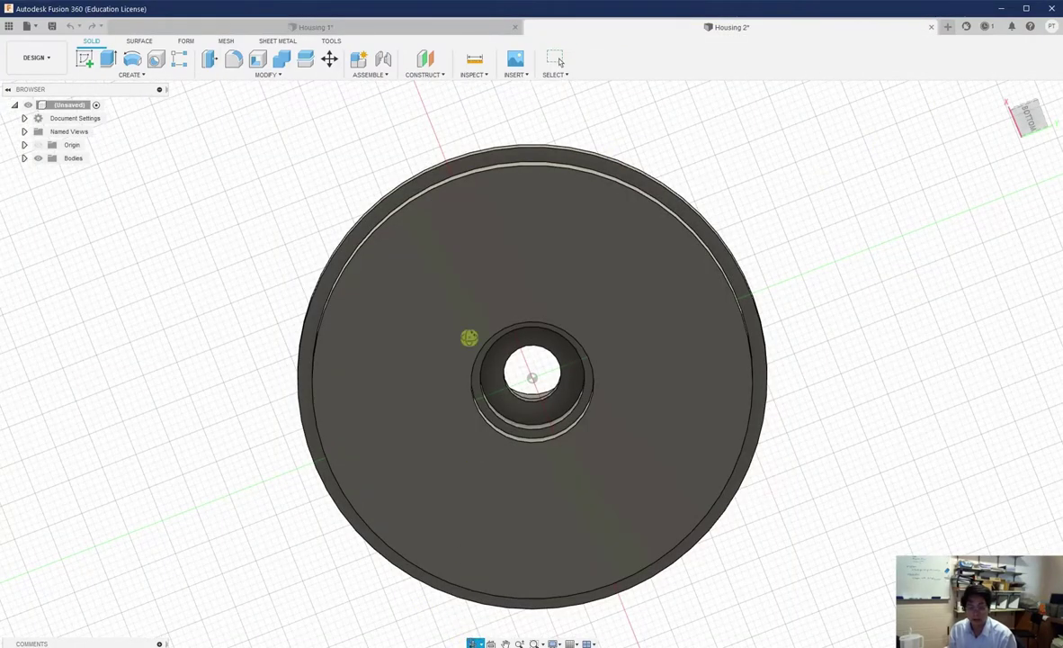
{"action": "left_click_drag", "start_coordinate": [459, 321], "coordinate": [510, 356]}
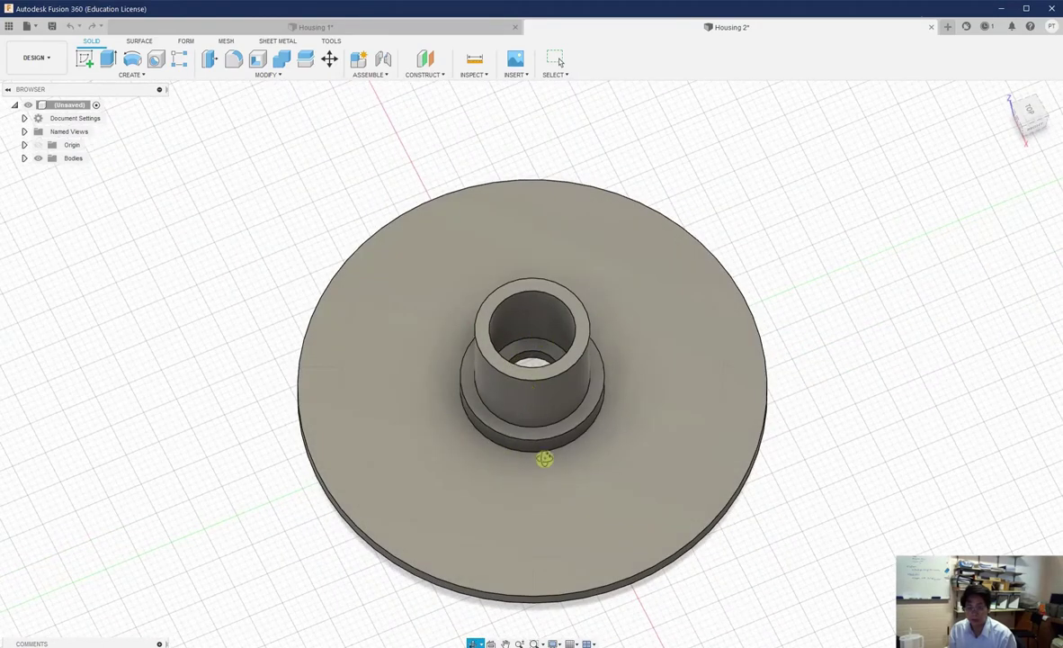
{"action": "left_click_drag", "start_coordinate": [543, 458], "coordinate": [596, 315]}
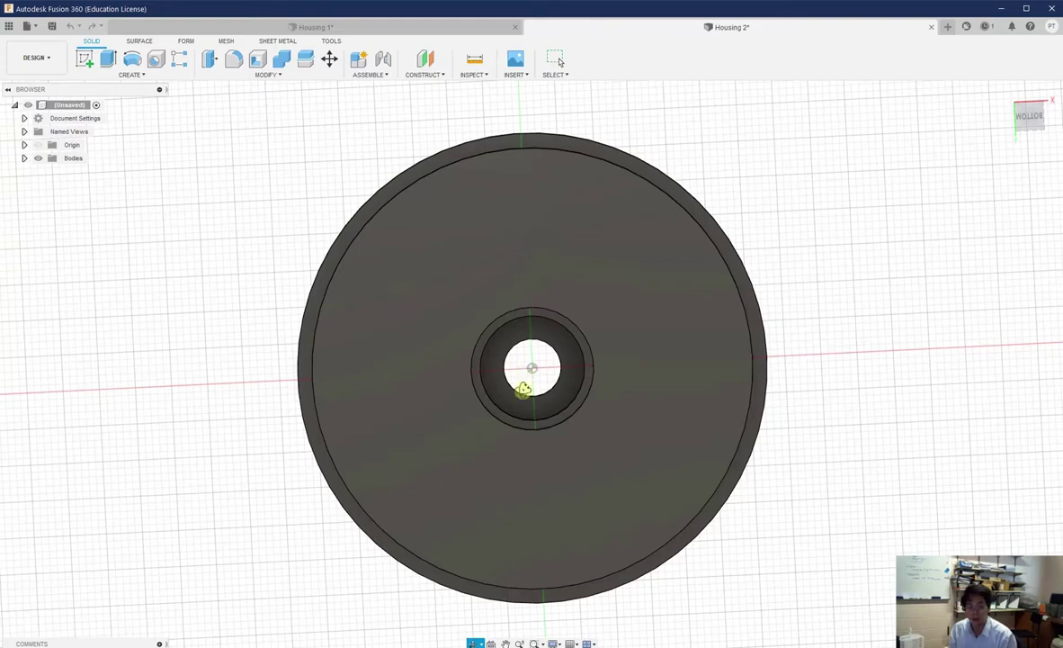
{"action": "left_click_drag", "start_coordinate": [527, 405], "coordinate": [531, 441]}
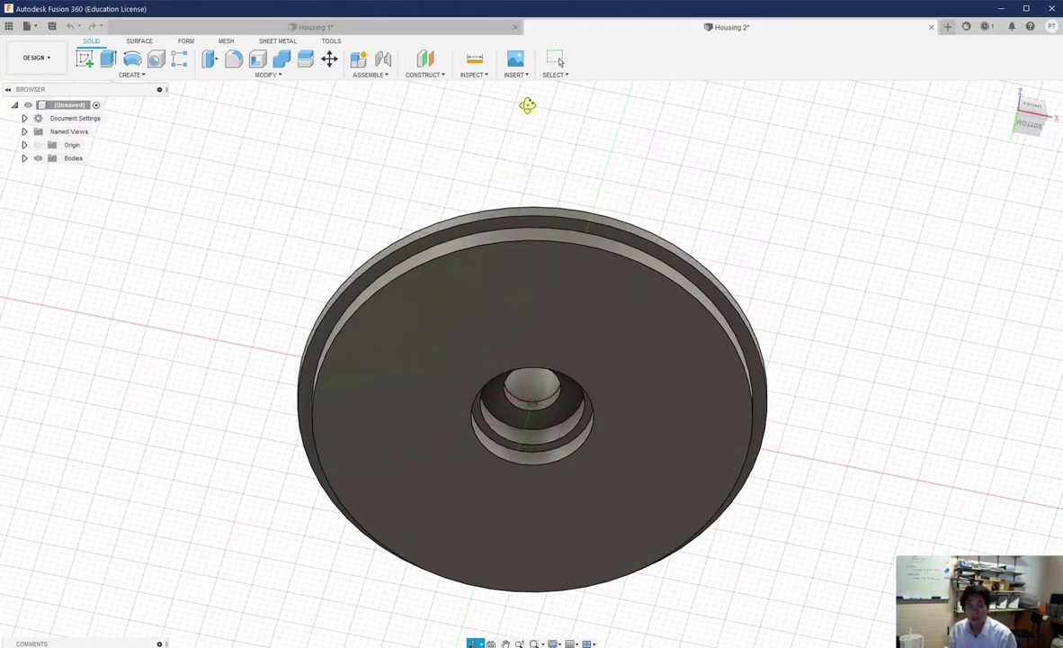
{"action": "left_click", "coordinate": [439, 27]}
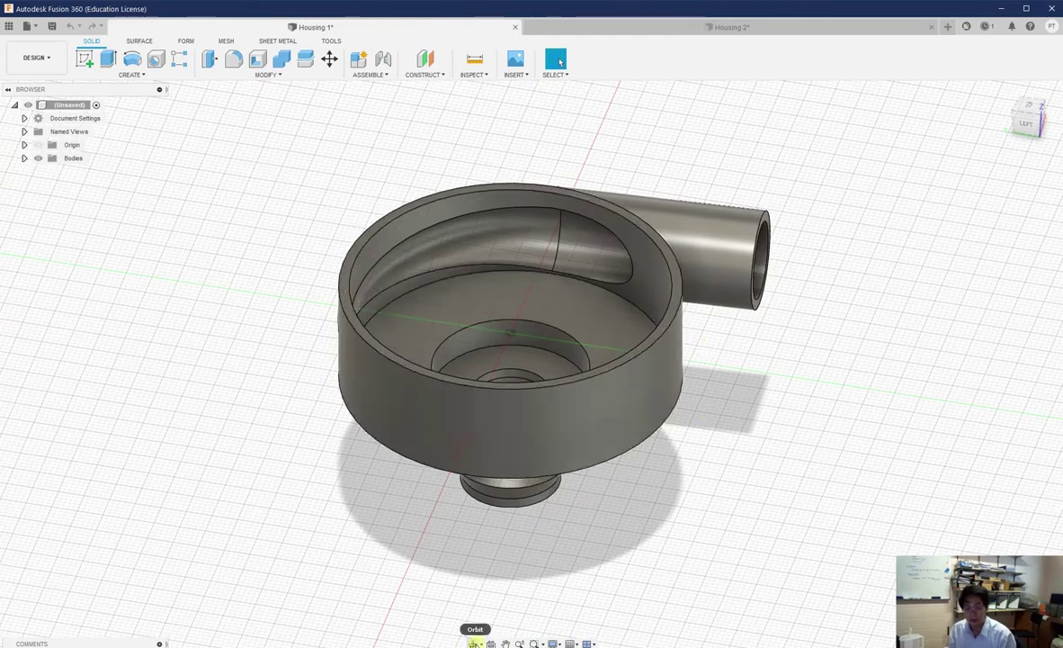
{"action": "left_click_drag", "start_coordinate": [567, 349], "coordinate": [633, 349]}
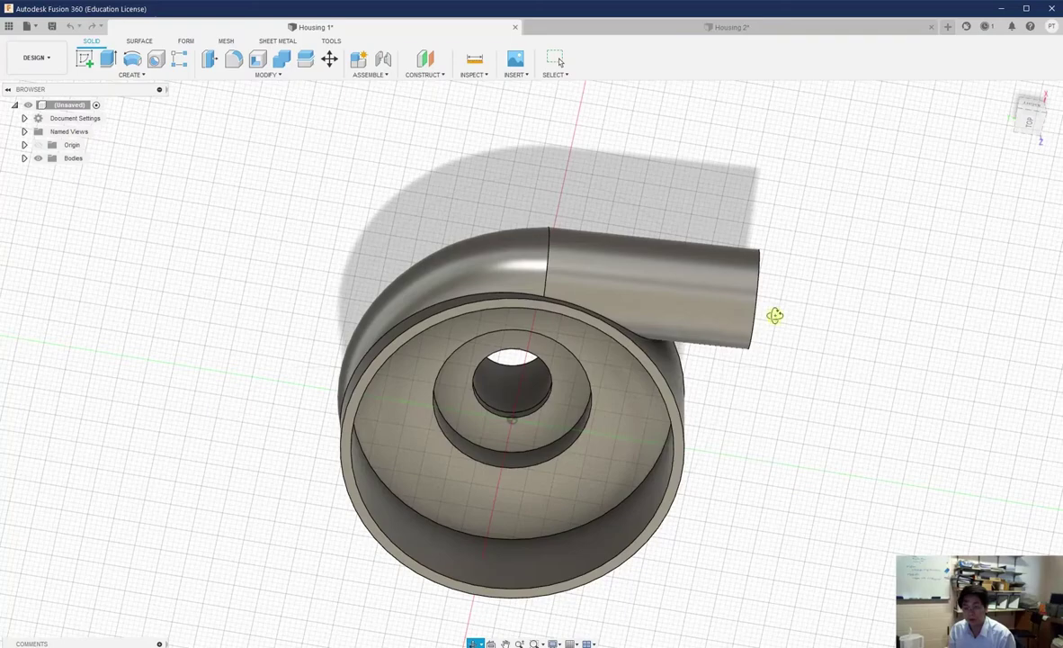
{"action": "left_click_drag", "start_coordinate": [675, 437], "coordinate": [612, 434]}
{"action": "left_click_drag", "start_coordinate": [563, 479], "coordinate": [536, 330]}
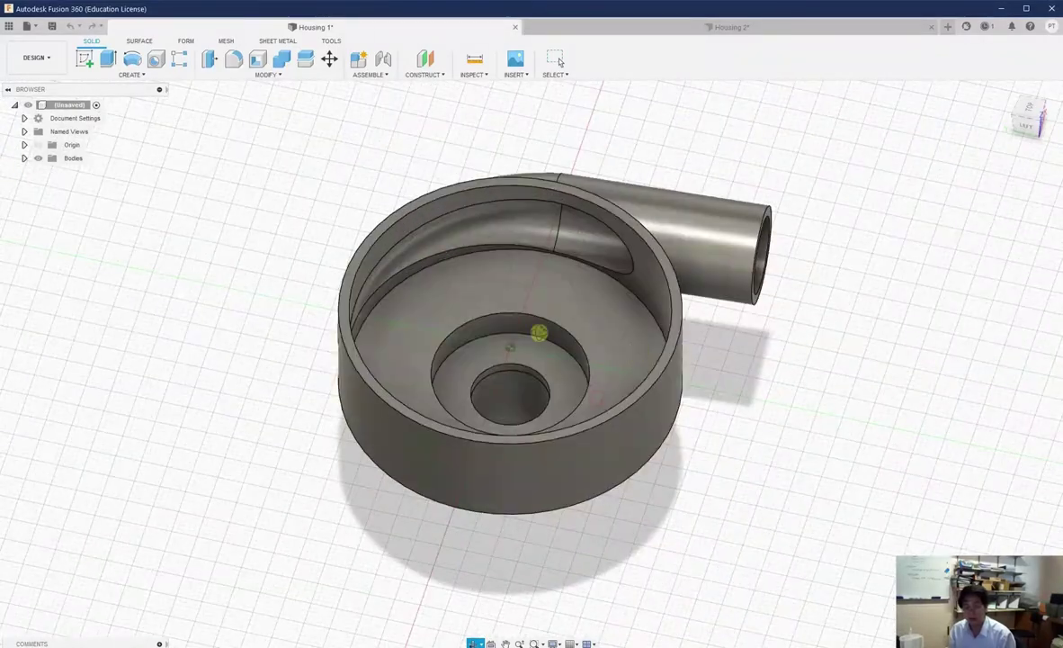
{"action": "left_click_drag", "start_coordinate": [562, 275], "coordinate": [588, 315]}
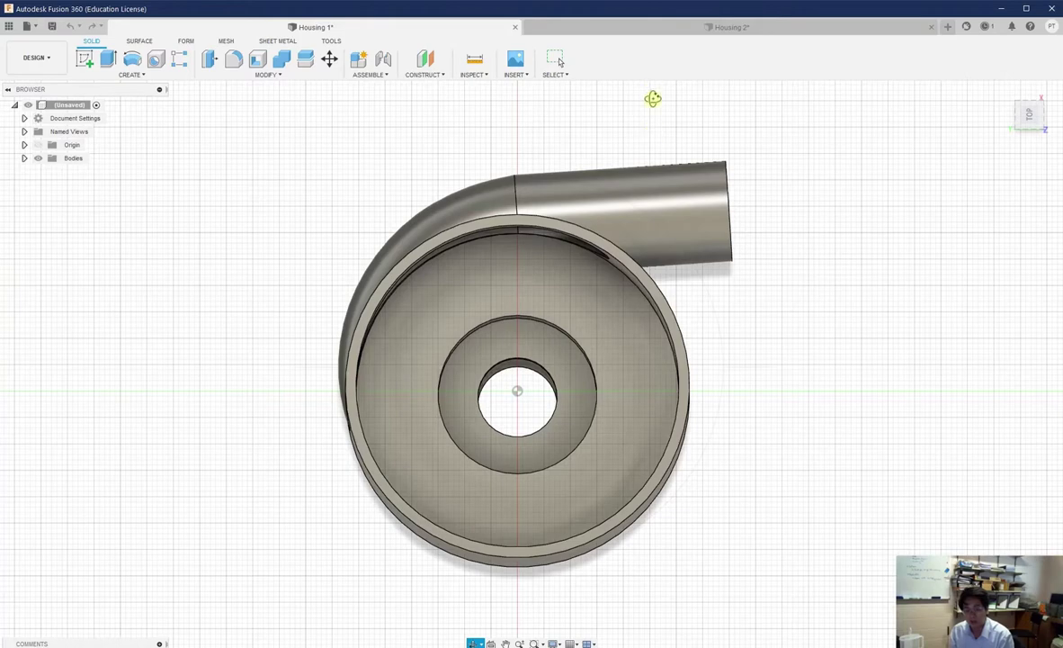
{"action": "left_click_drag", "start_coordinate": [509, 358], "coordinate": [517, 221]}
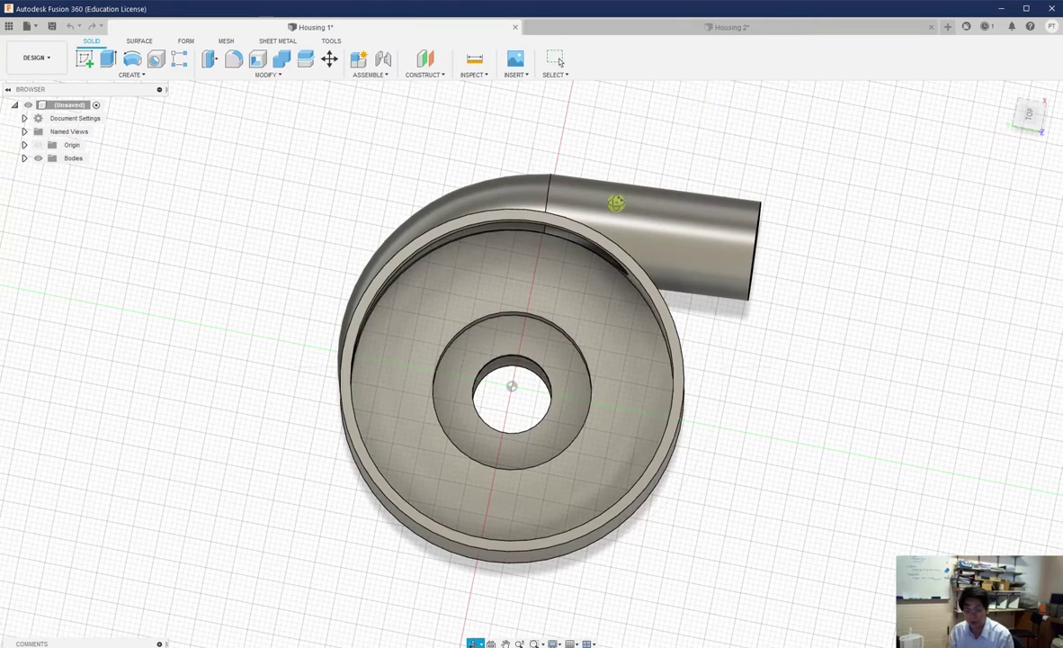
{"action": "mouse_move", "coordinate": [469, 371]}
{"action": "left_mouse_down"}
{"action": "mouse_move", "coordinate": [481, 384]}
{"action": "mouse_move", "coordinate": [560, 364]}
{"action": "mouse_move", "coordinate": [547, 403]}
{"action": "left_mouse_up"}
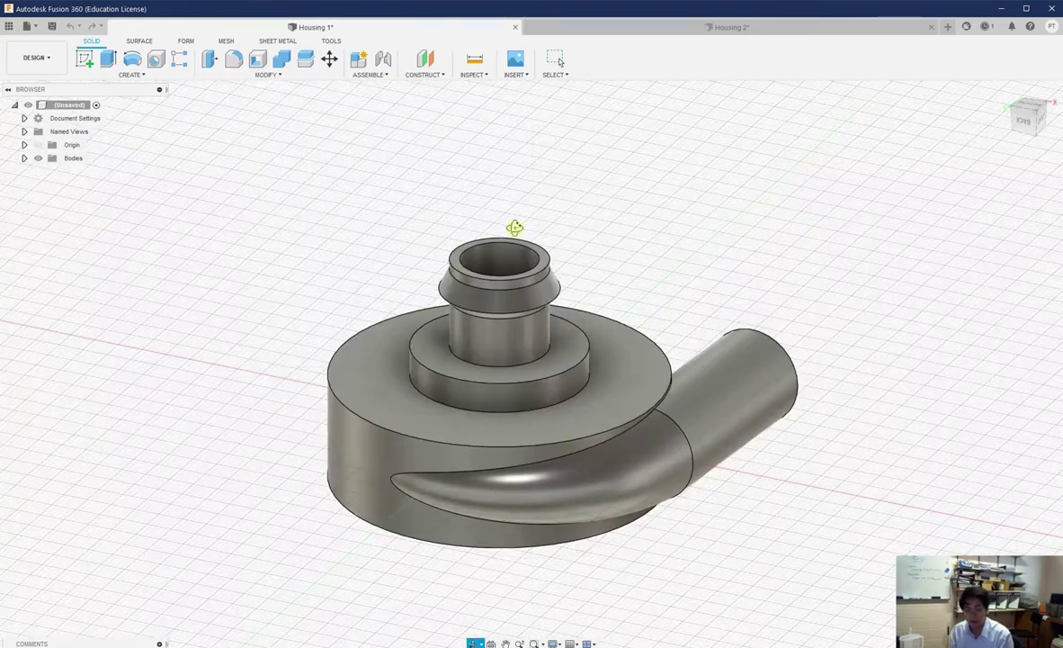
{"action": "left_click_drag", "start_coordinate": [553, 448], "coordinate": [565, 327]}
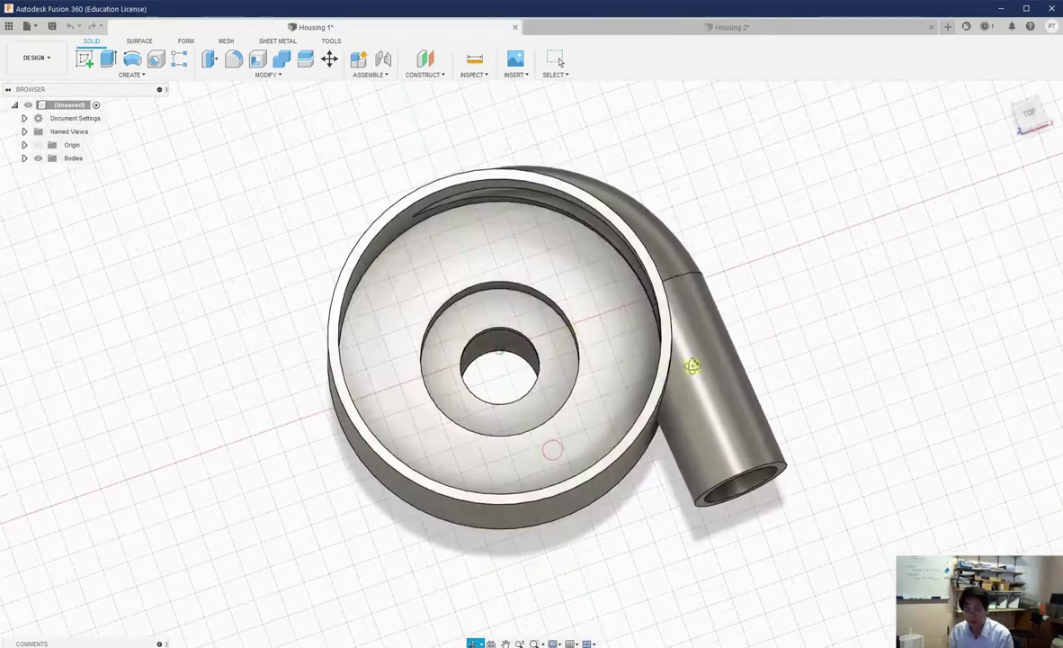
{"action": "left_click_drag", "start_coordinate": [629, 417], "coordinate": [584, 420]}
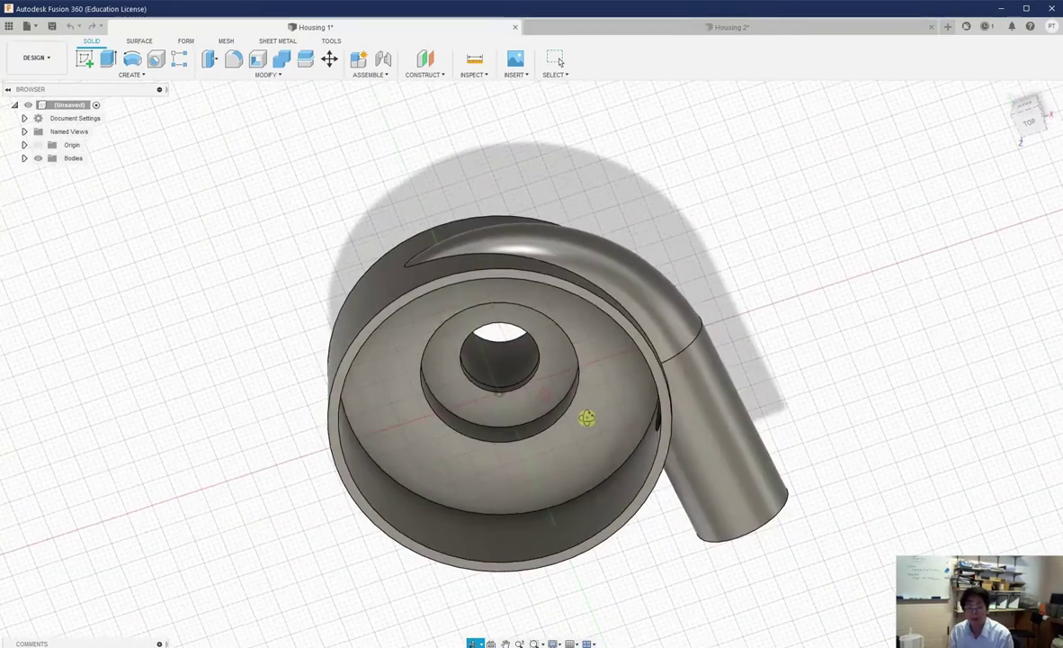
{"action": "key", "text": "Escape"}
- Go to the Housing 2 tab, then open a new empty Untitled design
{"action": "left_click", "coordinate": [655, 27]}
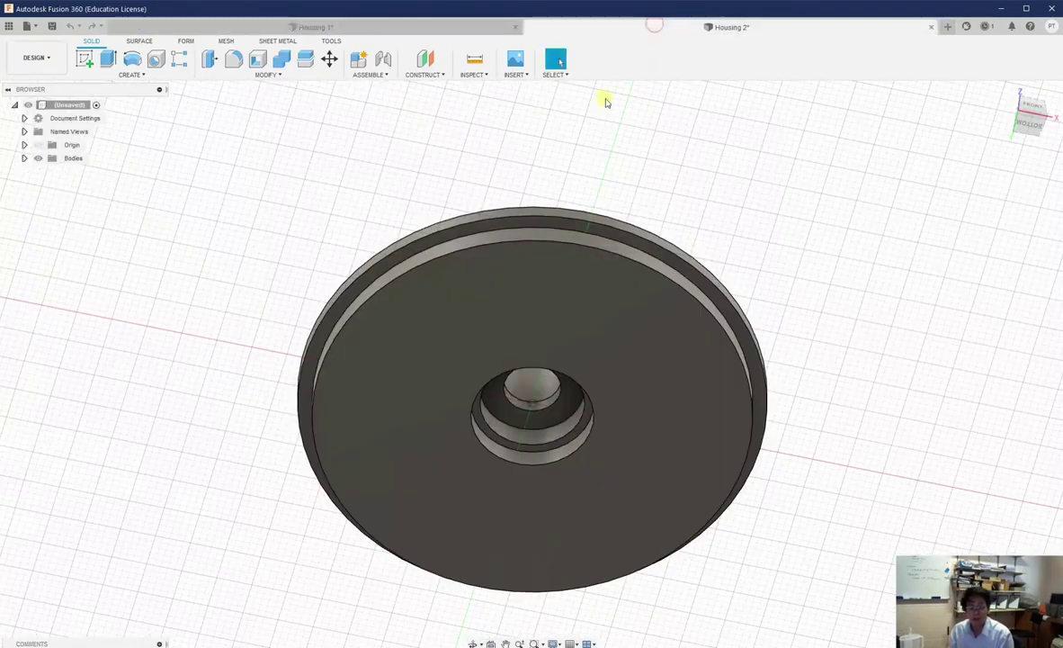
{"action": "left_click", "coordinate": [945, 27]}
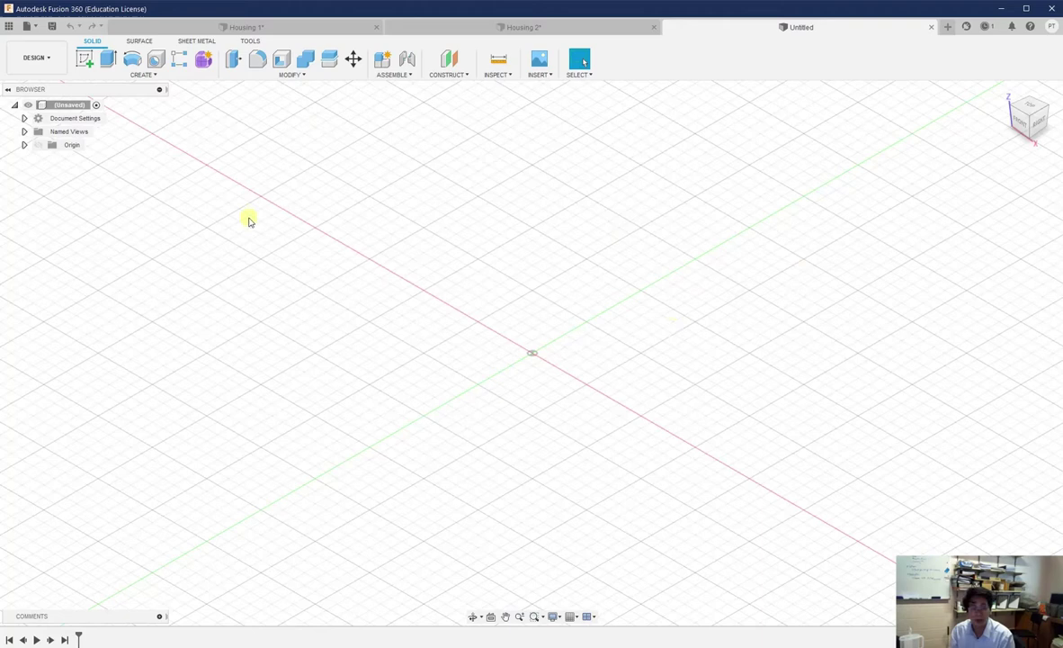
- Create a new sketch on the front plane
{"action": "left_click", "coordinate": [175, 75]}
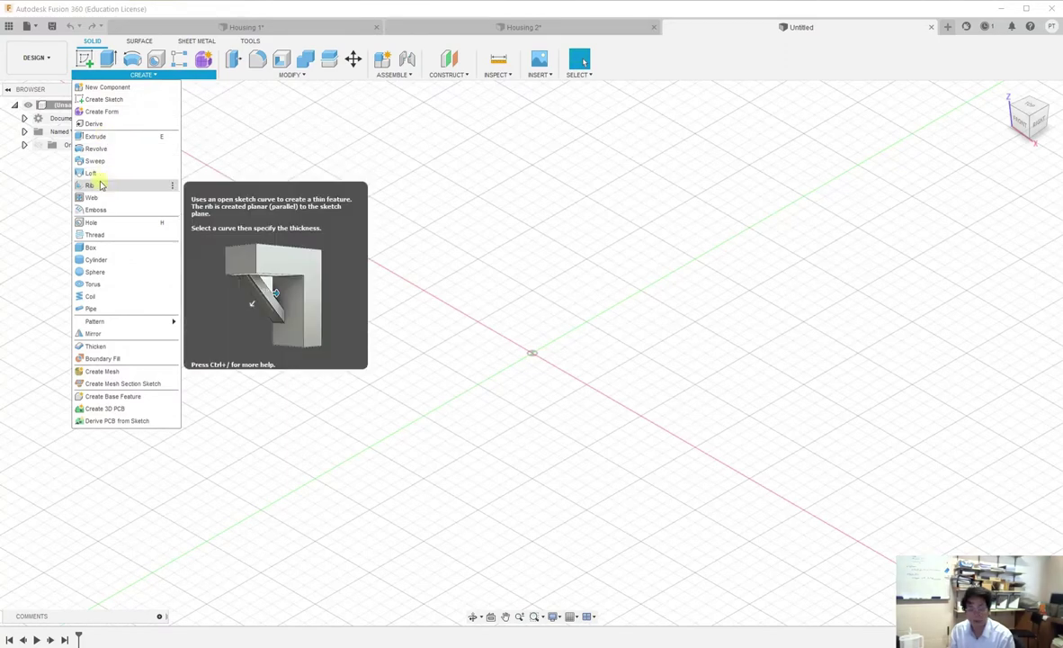
{"action": "left_click", "coordinate": [105, 98]}
{"action": "left_click", "coordinate": [552, 339]}
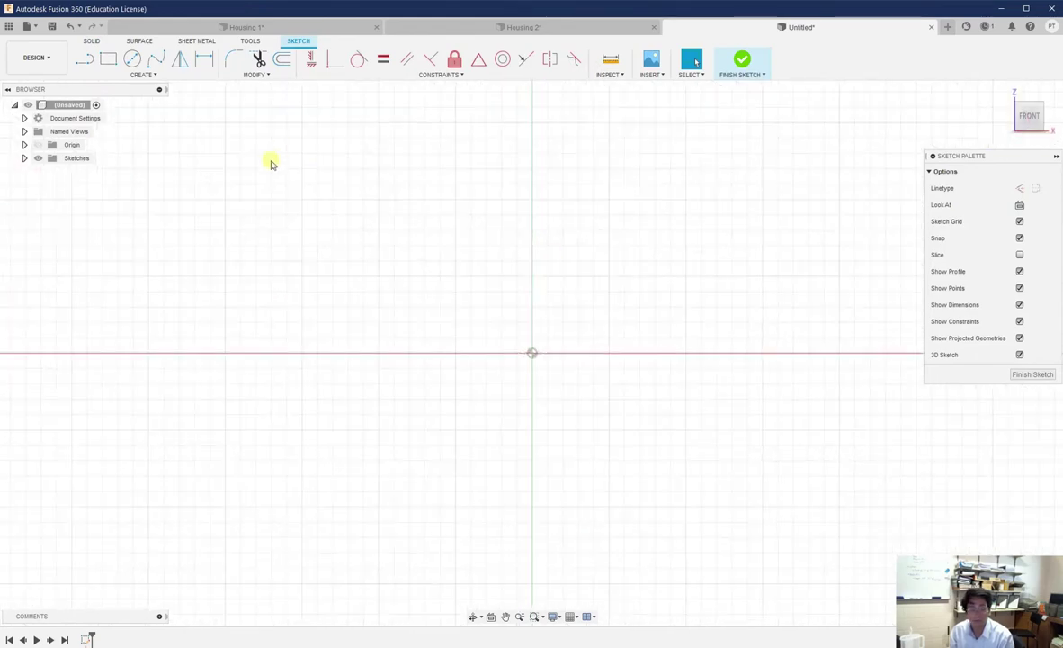
- Draw a 63 mm diameter circle centred on the origin
{"action": "left_click", "coordinate": [133, 58]}
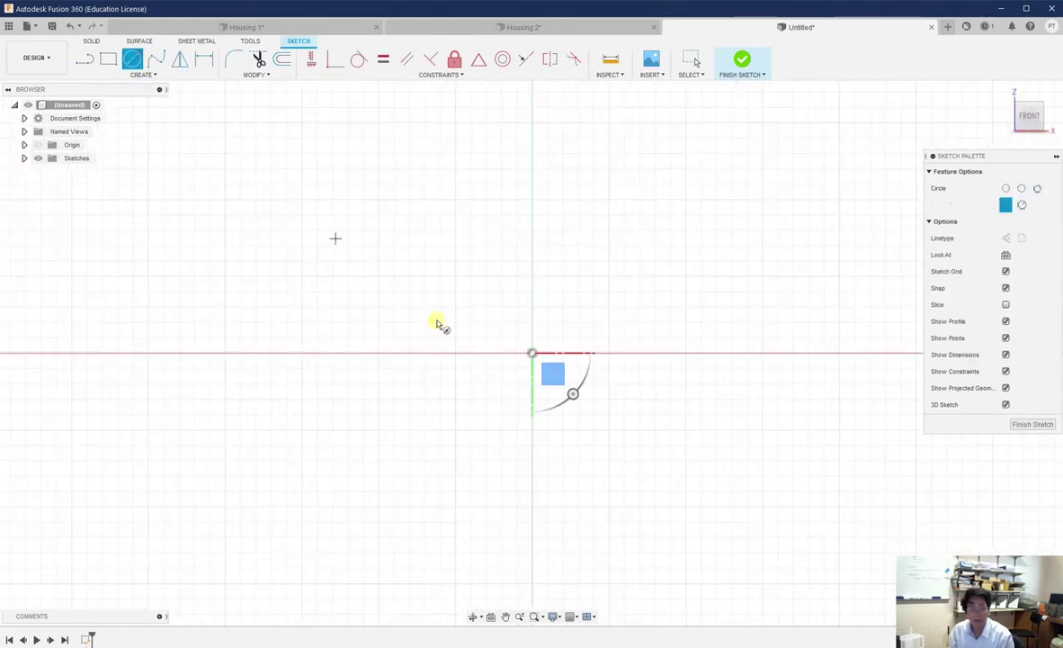
{"action": "left_click", "coordinate": [531, 352]}
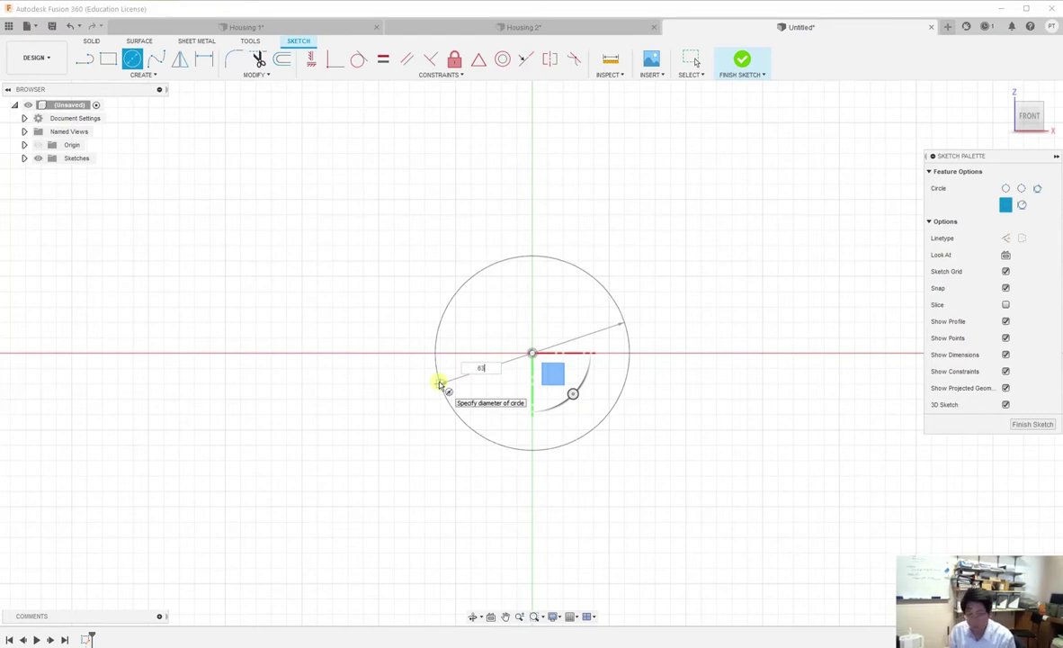
{"action": "key", "text": "Tab"}
{"action": "key", "text": "Return"}
{"action": "key", "text": "Escape"}
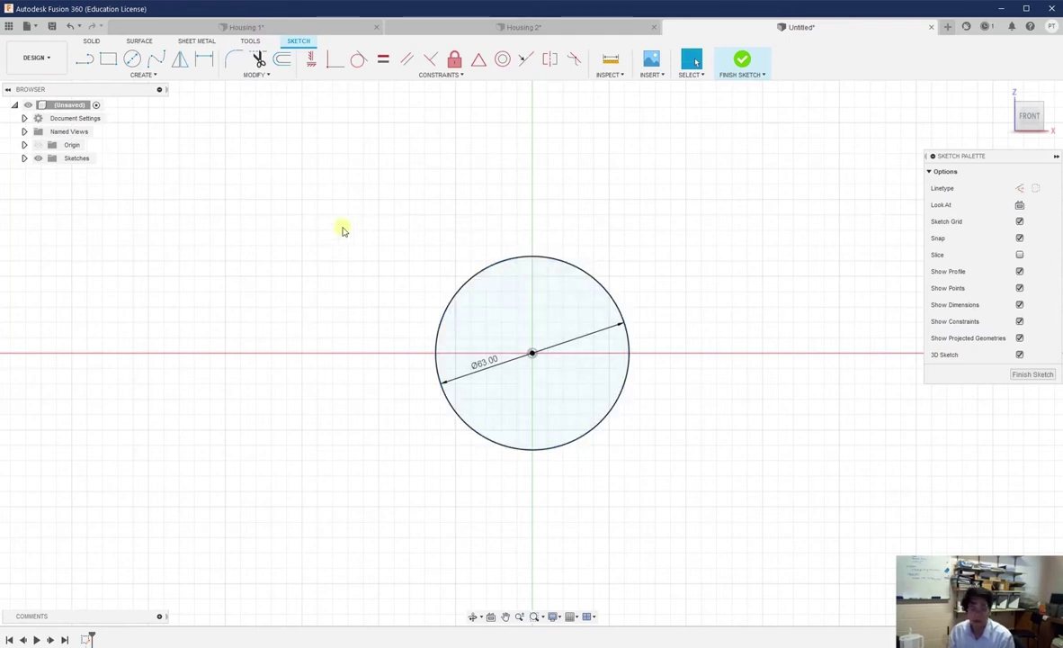
- Finish the circle sketch and tilt the view to see the extrusion preview in 3-D
{"action": "left_click", "coordinate": [743, 59]}
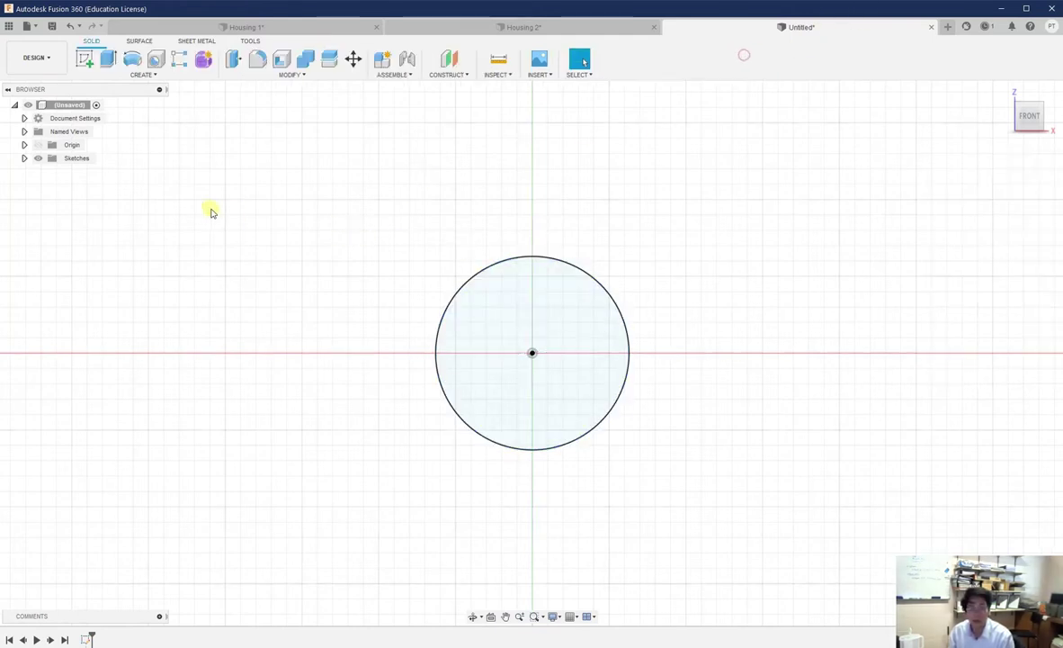
{"action": "left_click", "coordinate": [108, 58]}
{"action": "left_click", "coordinate": [473, 616]}
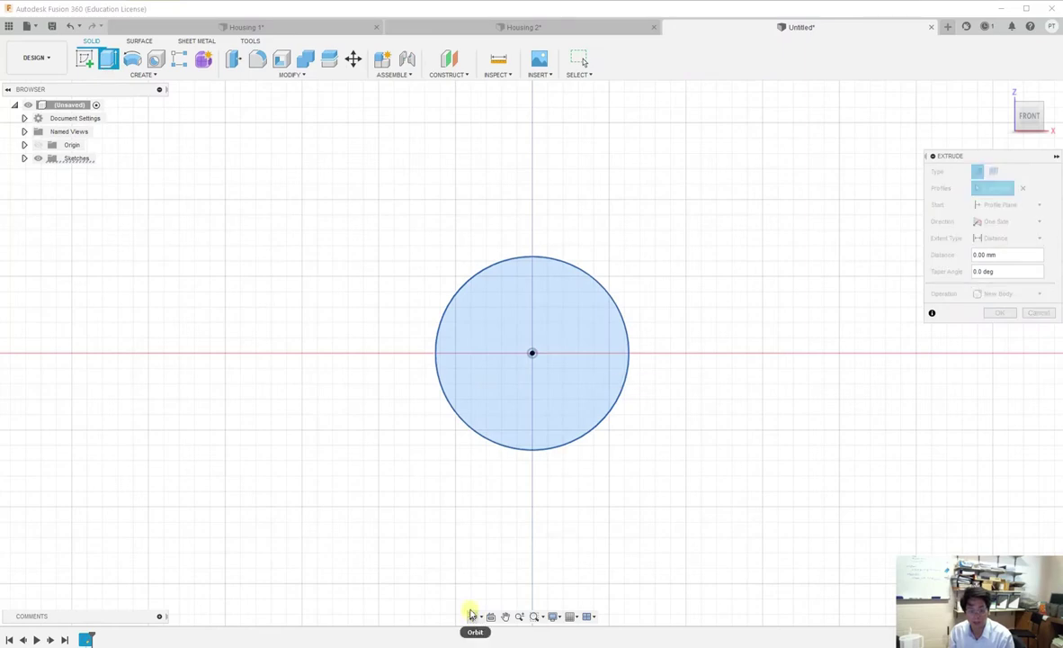
{"action": "left_click_drag", "start_coordinate": [512, 347], "coordinate": [540, 346]}
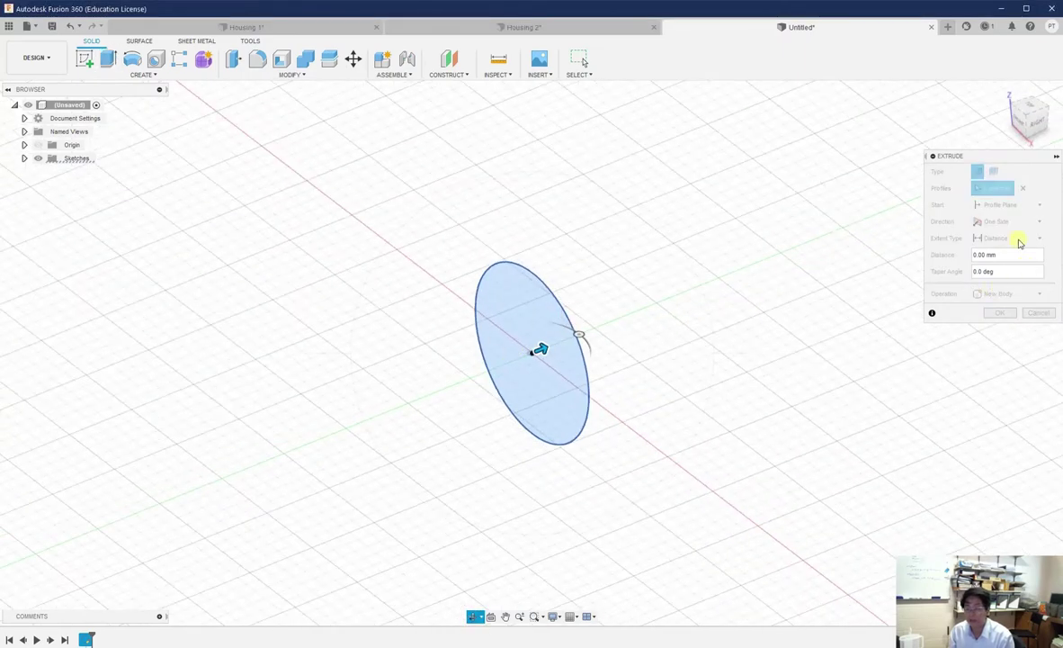
{"action": "key", "text": "Escape"}
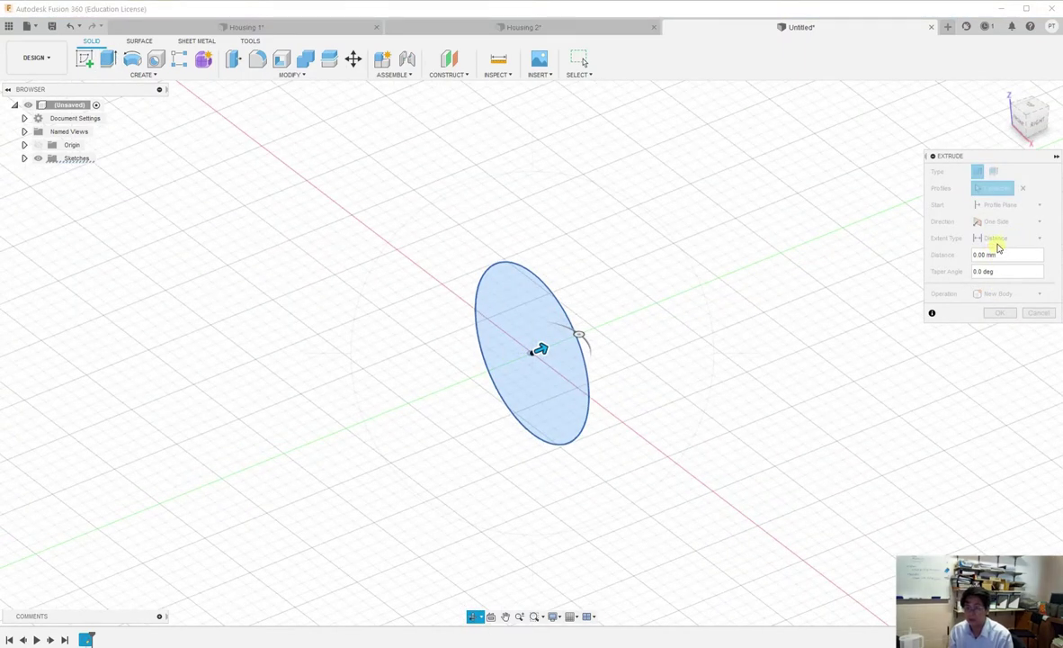
- Extrude the circle Two Sides, 10 mm each, into a solid disc body
{"action": "left_click", "coordinate": [1000, 225]}
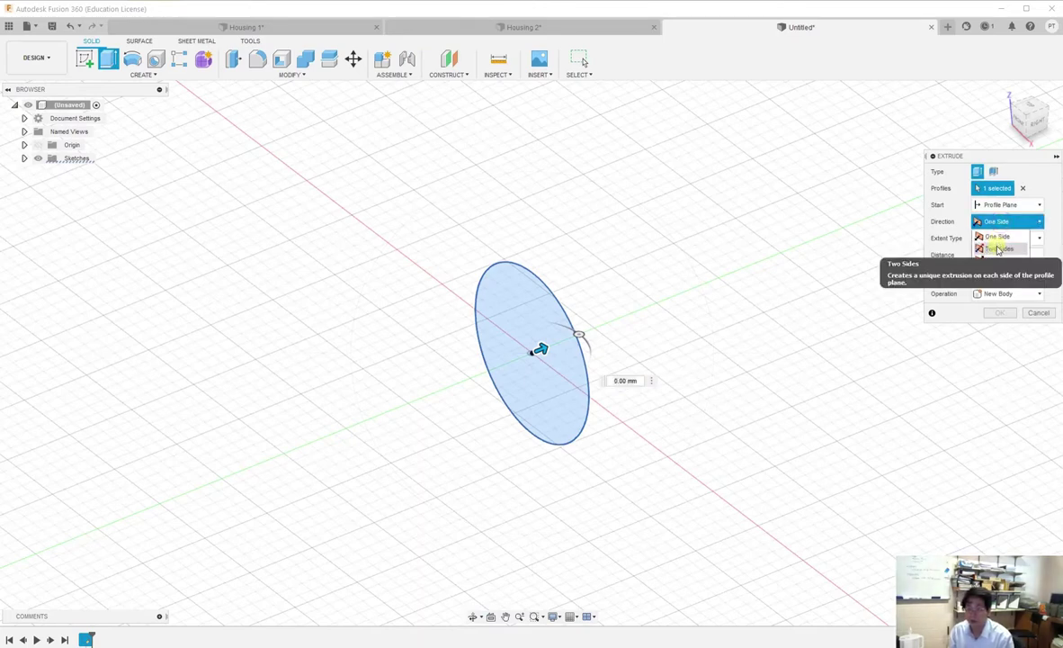
{"action": "left_click", "coordinate": [997, 245]}
{"action": "left_click", "coordinate": [1003, 270]}
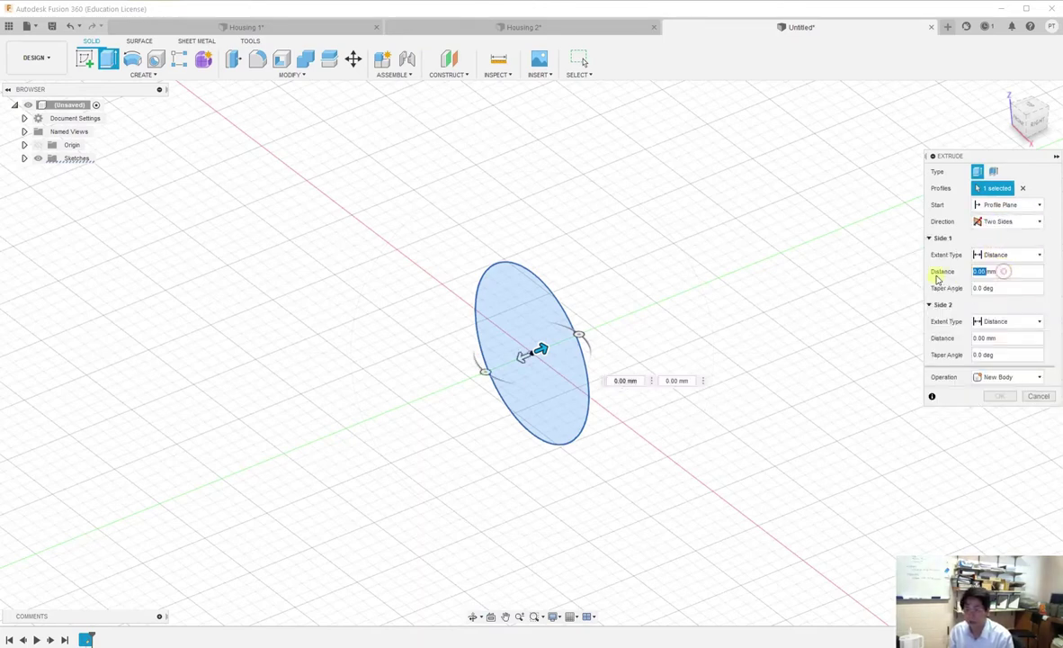
{"action": "key", "text": "Return"}
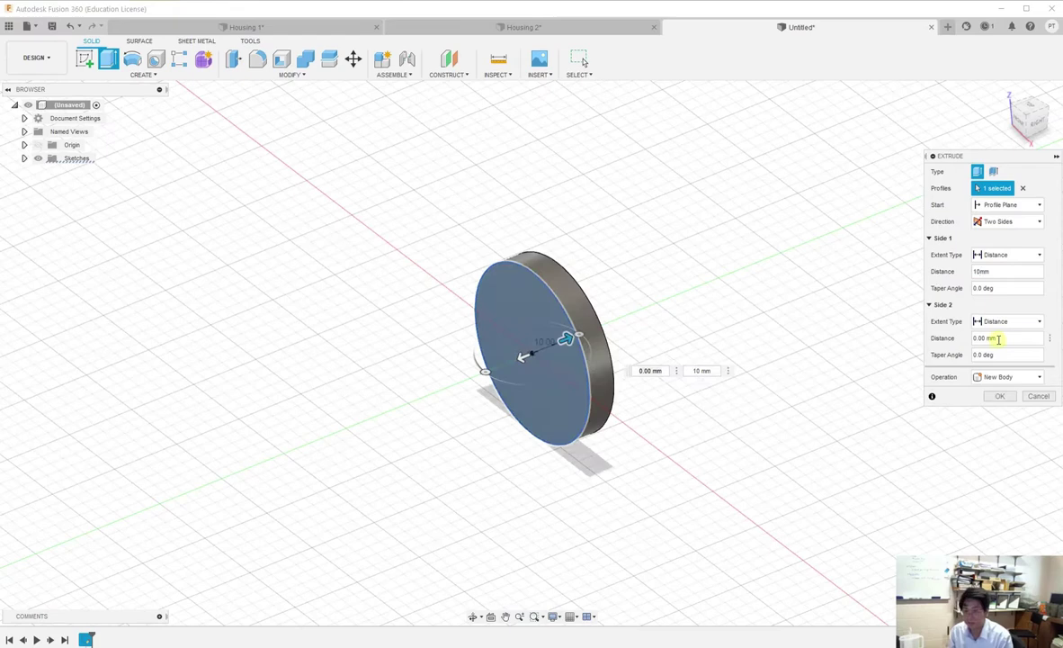
{"action": "type", "text": "10"}
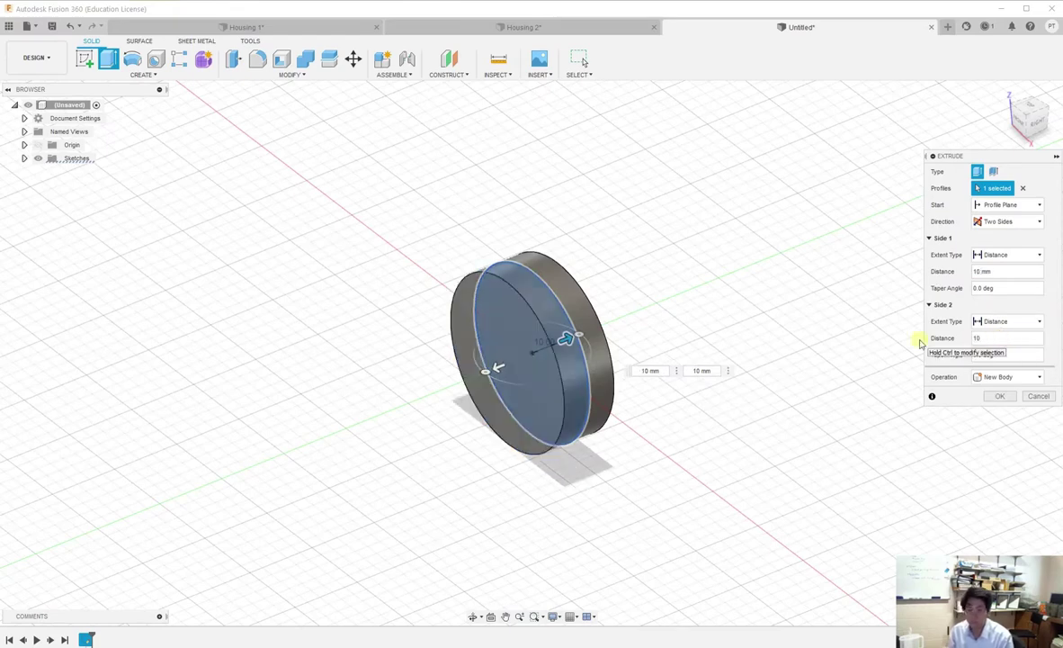
{"action": "left_click", "coordinate": [1000, 396]}
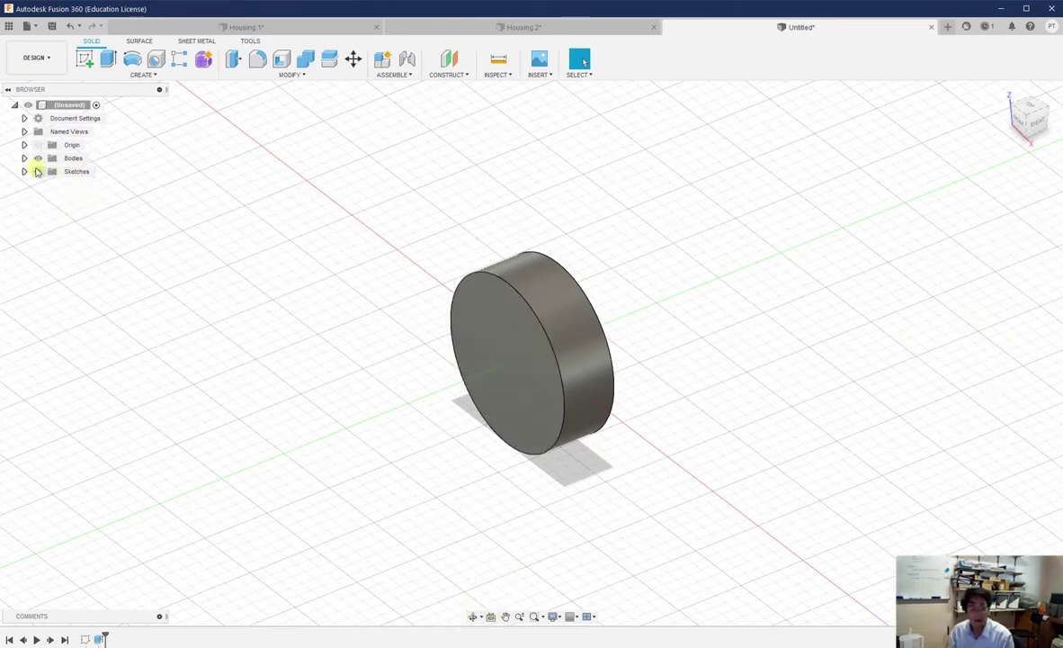
- Expand Sketches, make Sketch1 visible and hide the disc body, leaving only the Ø63 circle
{"action": "left_click", "coordinate": [25, 170]}
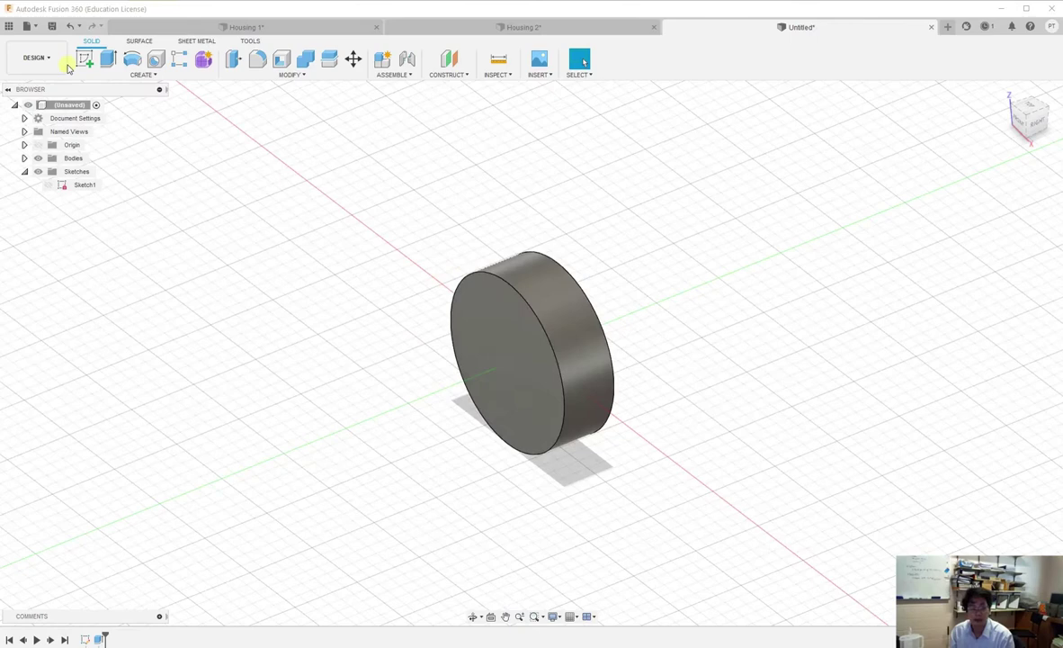
{"action": "left_click", "coordinate": [139, 75]}
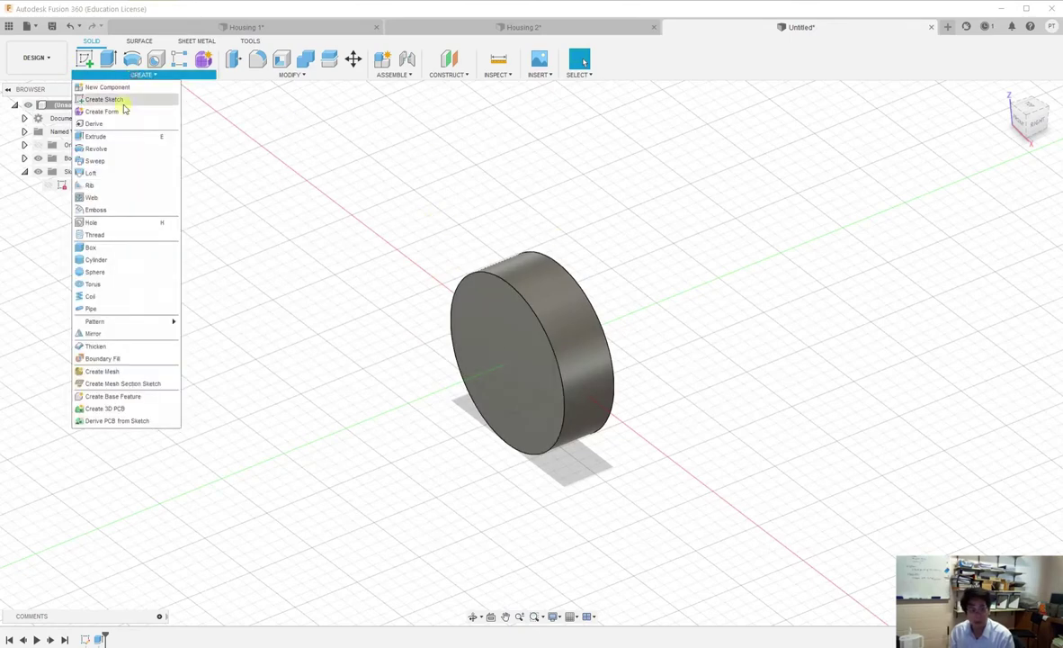
{"action": "left_click", "coordinate": [112, 297]}
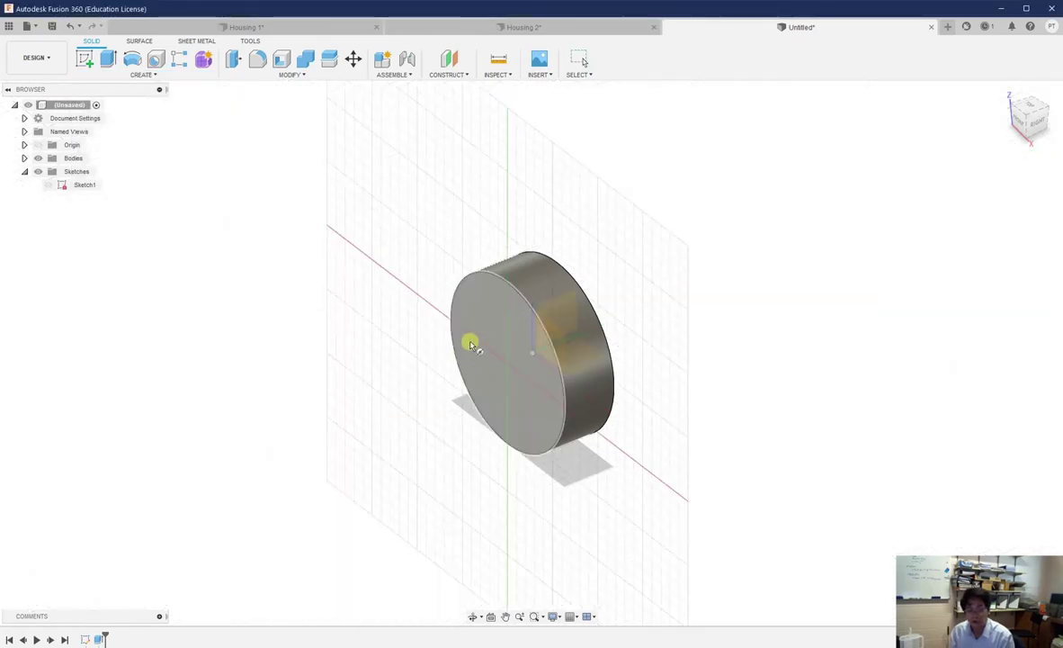
{"action": "key", "text": "Escape"}
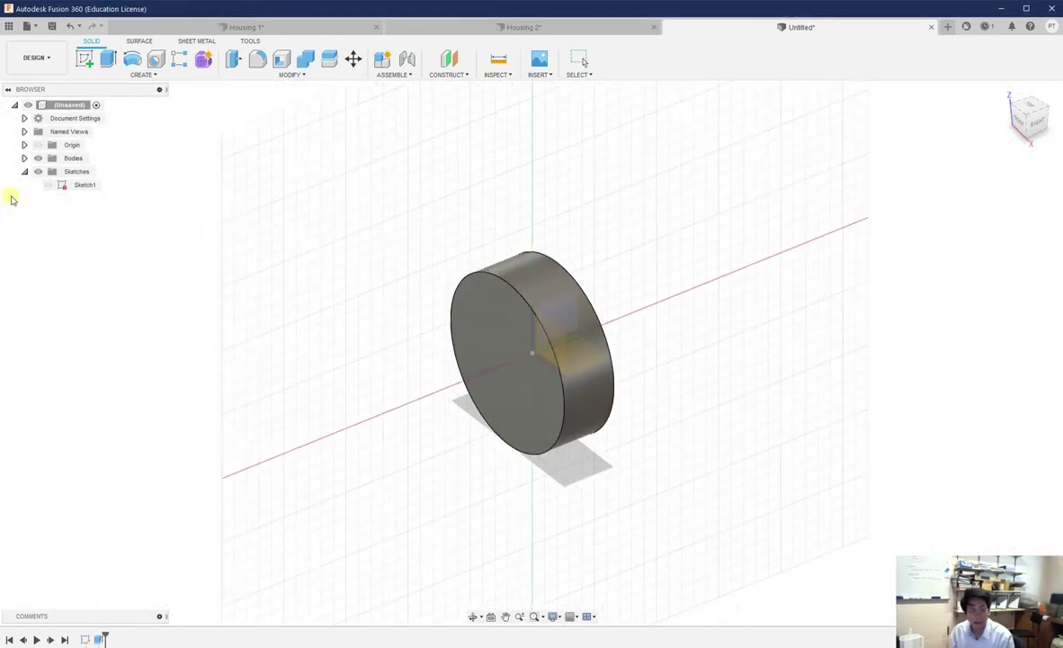
{"action": "left_click", "coordinate": [48, 185]}
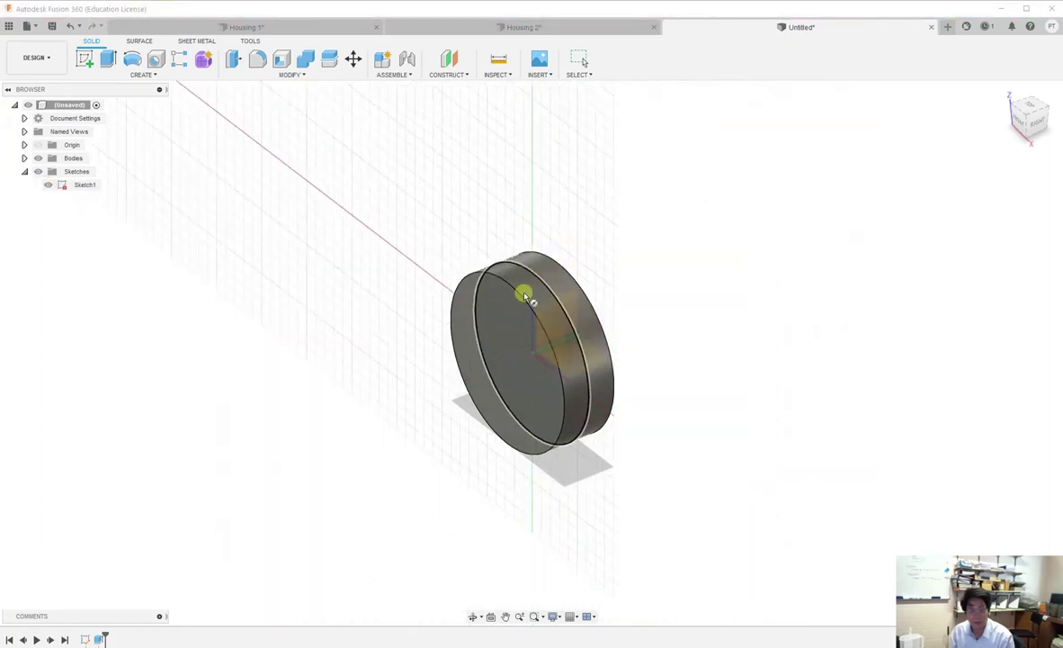
{"action": "left_click", "coordinate": [525, 297]}
{"action": "left_click", "coordinate": [38, 159]}
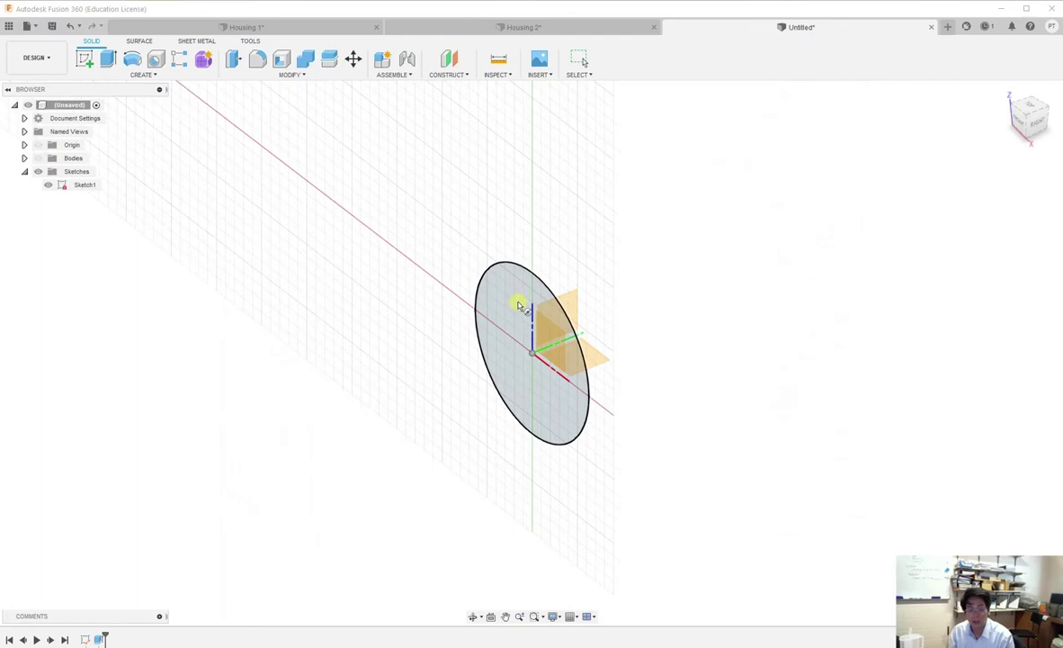
- From the FRONT view, start a coil on the circle's face with a 63 mm base circle at the origin
{"action": "left_click", "coordinate": [1024, 122]}
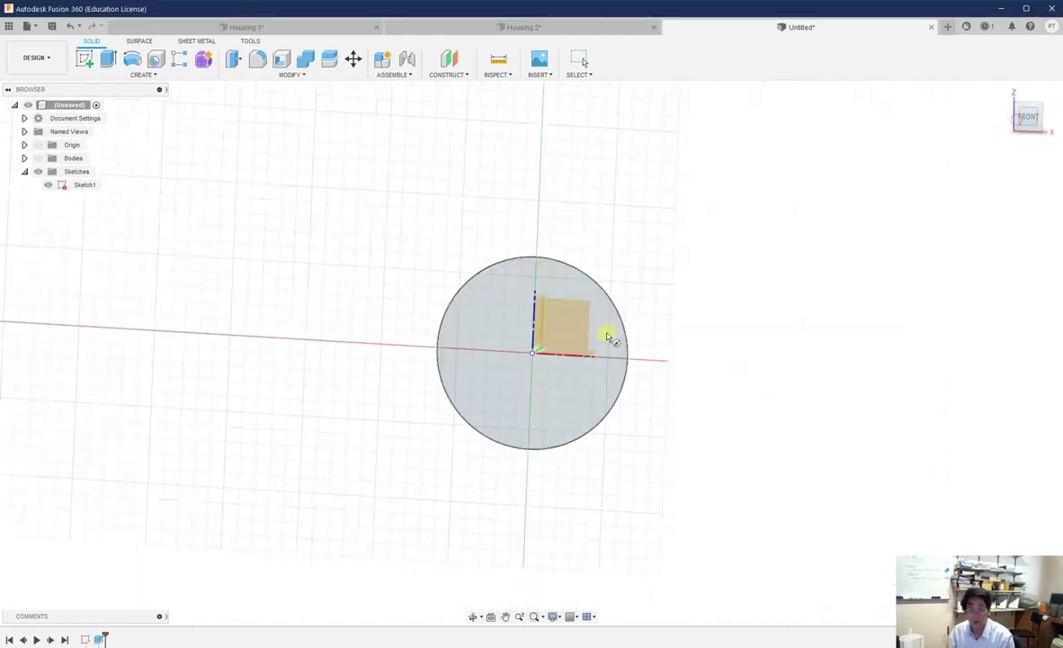
{"action": "left_click", "coordinate": [531, 357]}
{"action": "left_click", "coordinate": [532, 357]}
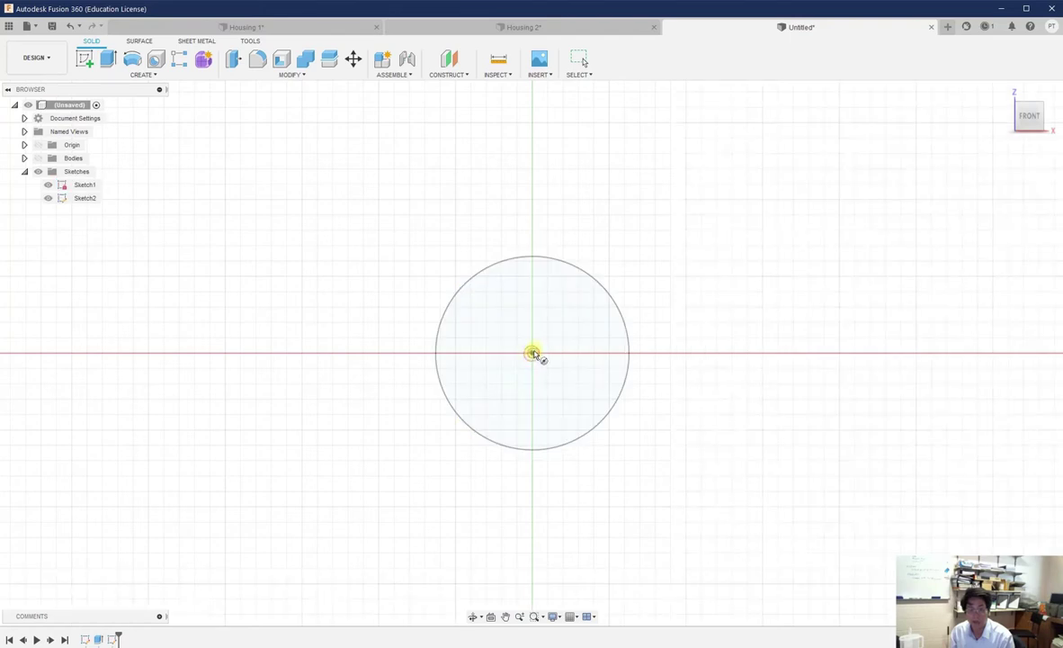
{"action": "left_click", "coordinate": [531, 353]}
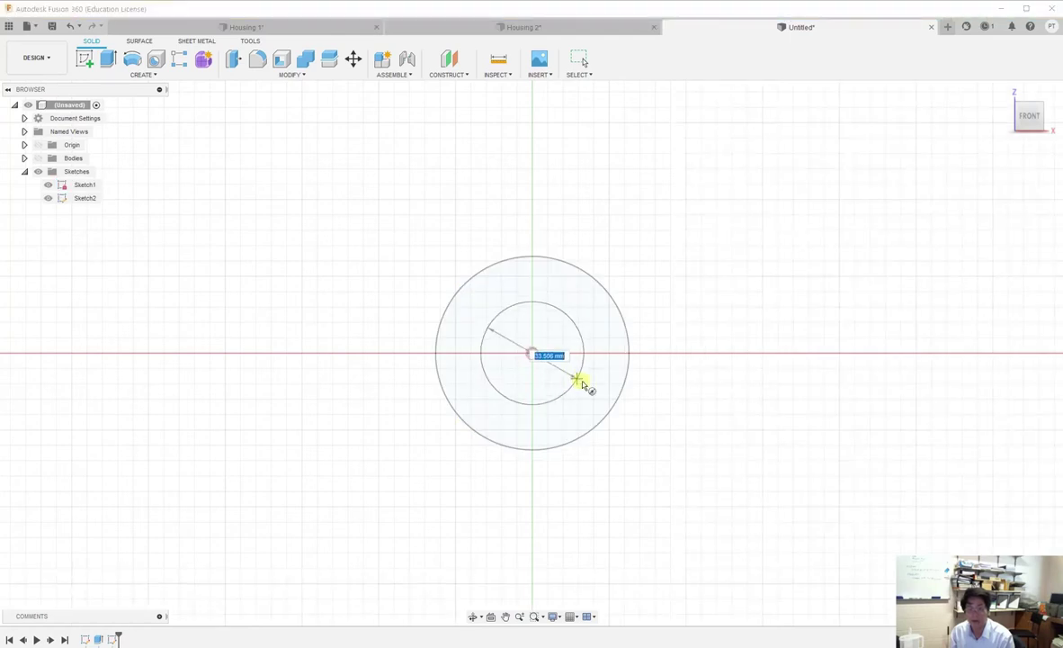
{"action": "type", "text": "63"}
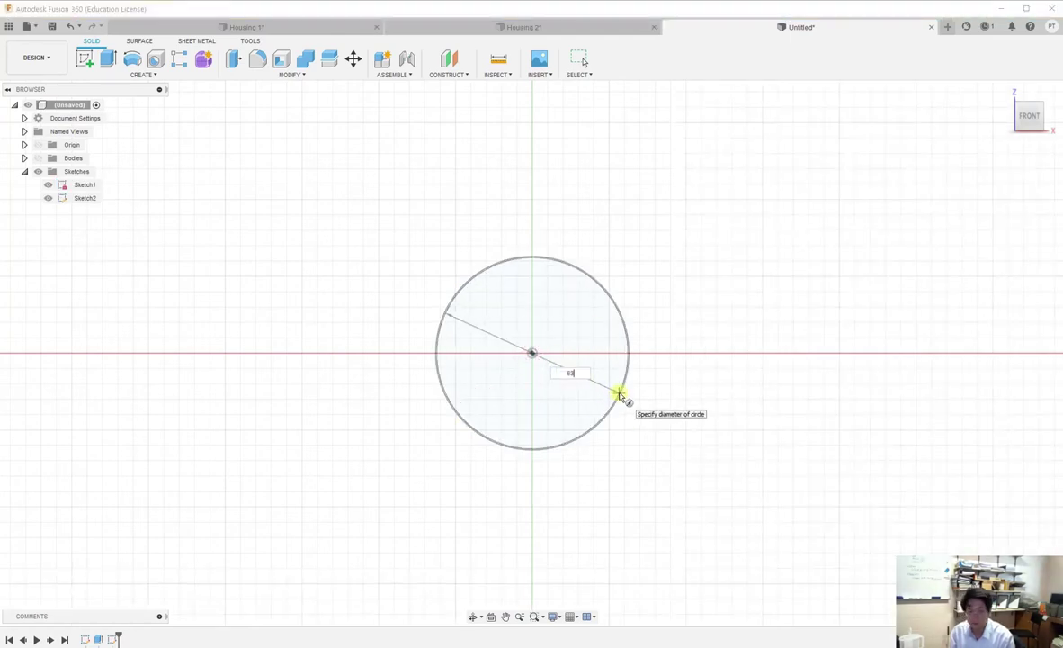
{"action": "key", "text": "Return"}
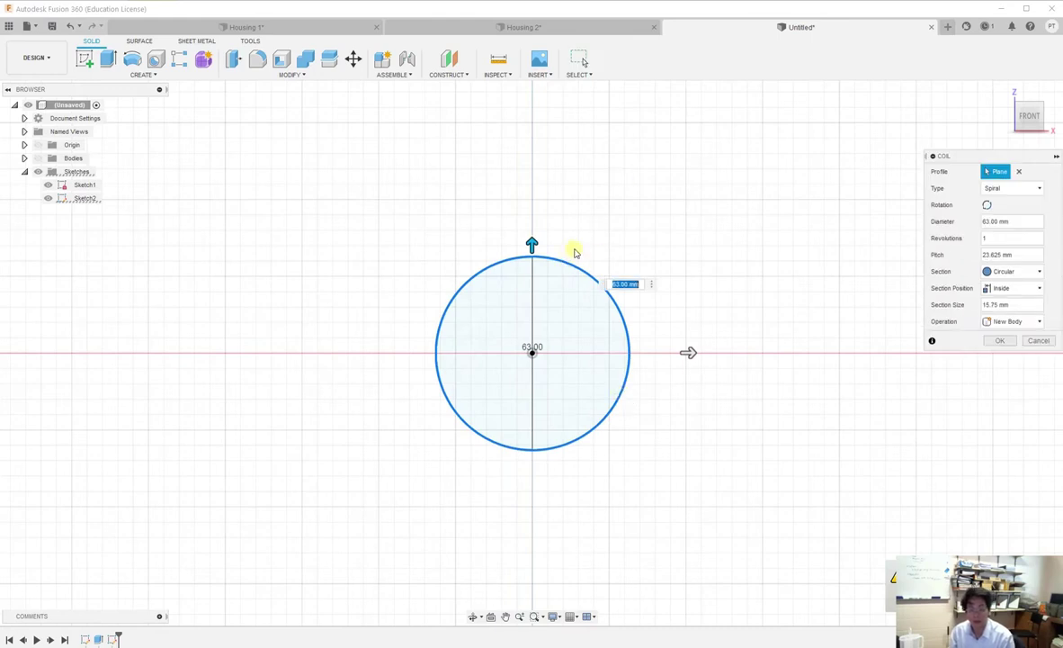
- Set the coil type to Spiral and show the disc body so the coil cuts into it
{"action": "left_click", "coordinate": [1035, 188]}
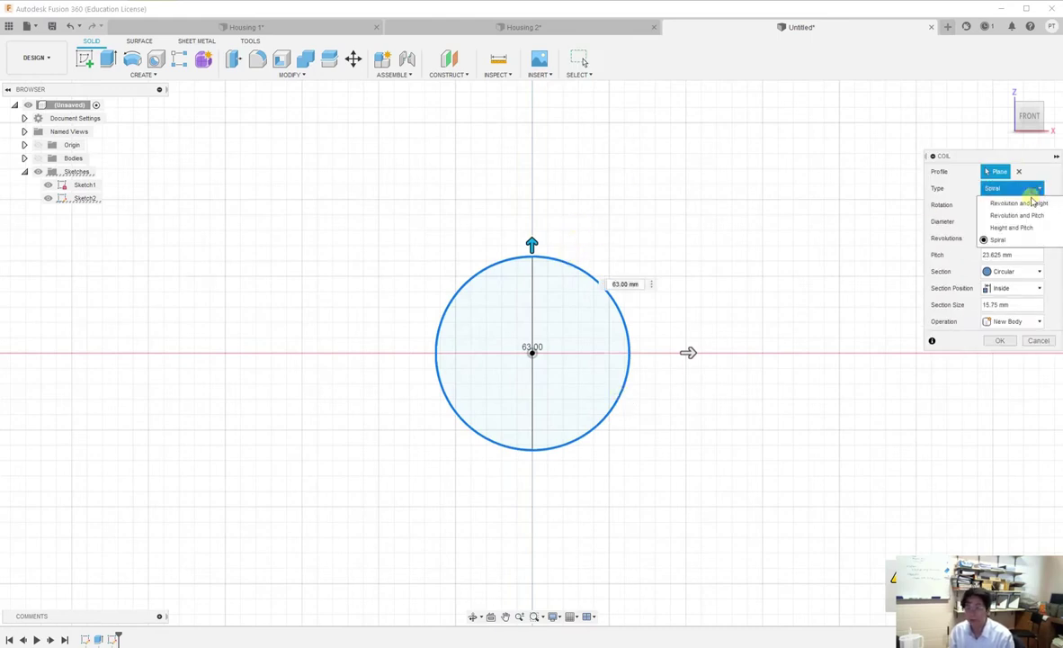
{"action": "left_click", "coordinate": [993, 241]}
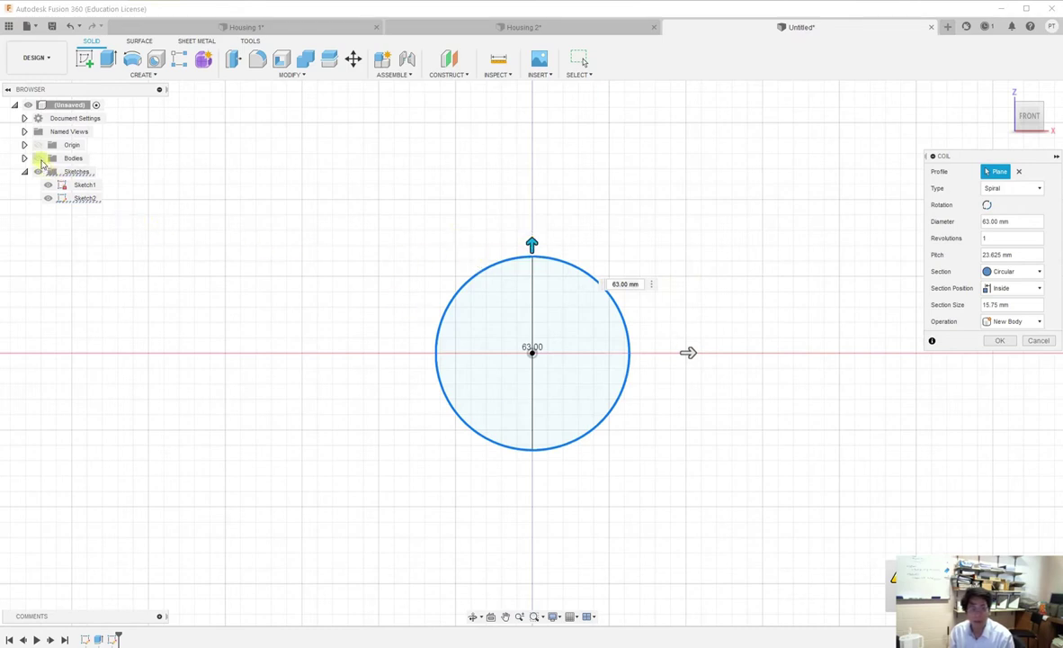
{"action": "left_click", "coordinate": [39, 159]}
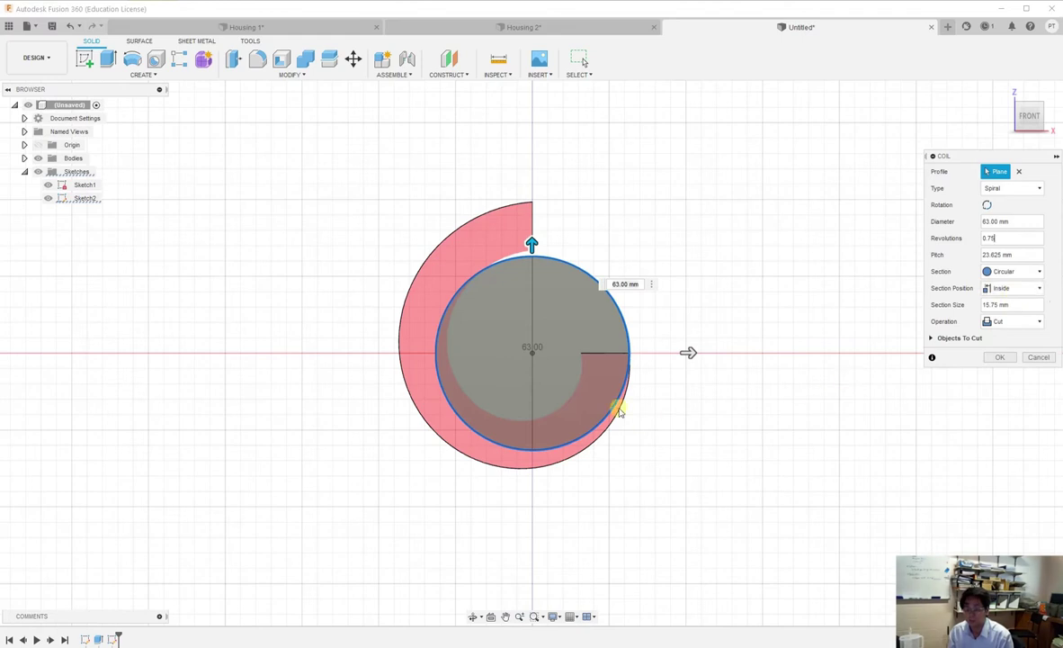
- Try the Center section position, then return the coil section to Inside
{"action": "left_click", "coordinate": [1029, 287]}
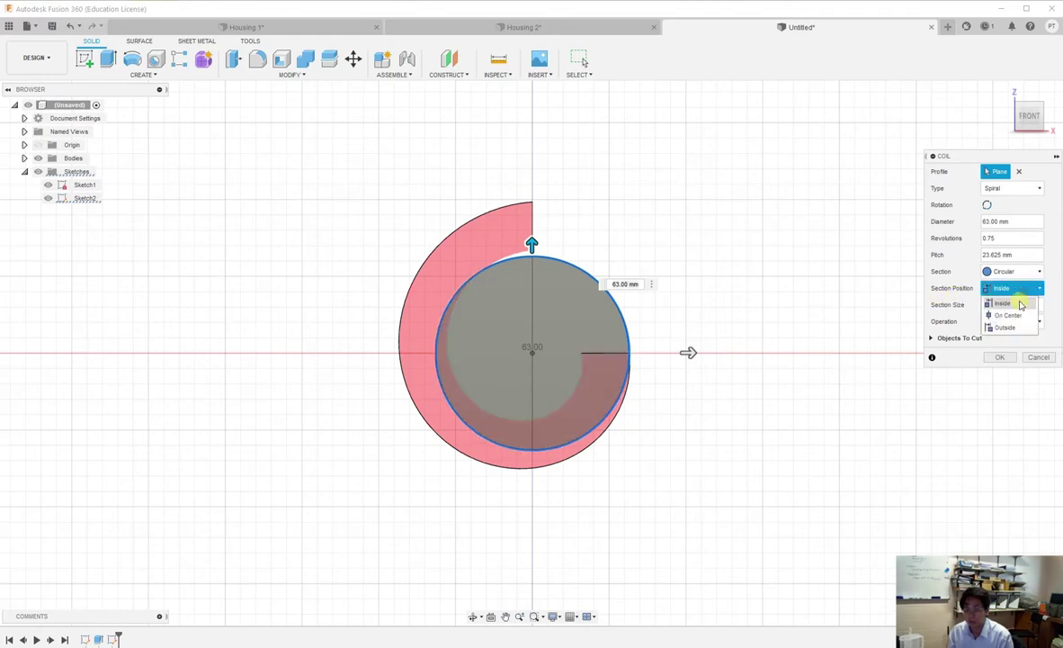
{"action": "left_click", "coordinate": [1011, 314]}
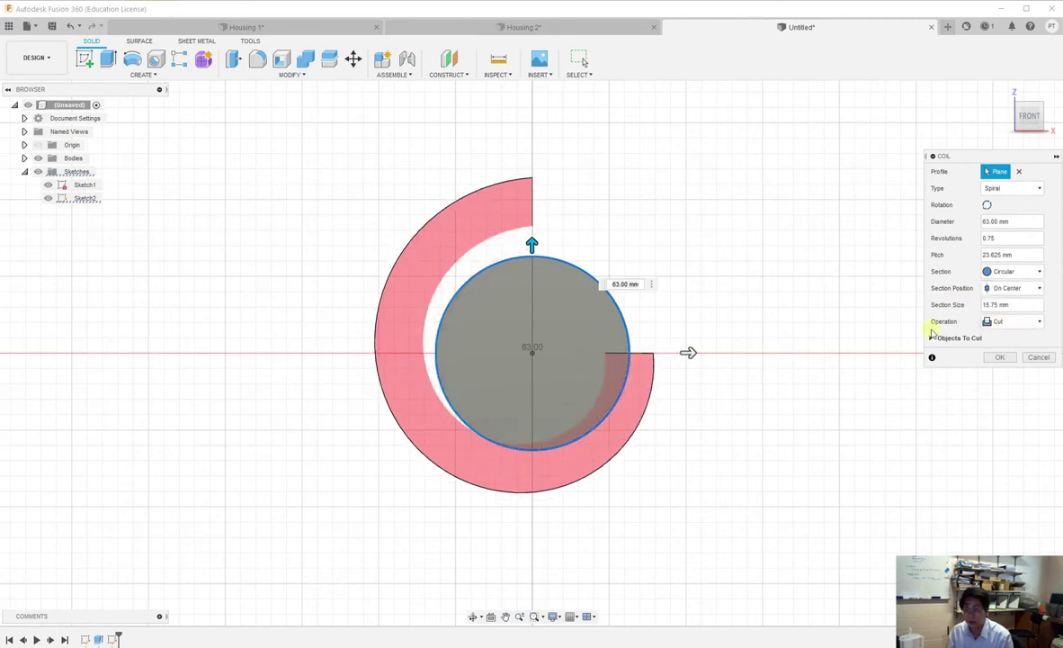
{"action": "left_click", "coordinate": [1000, 288]}
{"action": "left_click", "coordinate": [998, 304]}
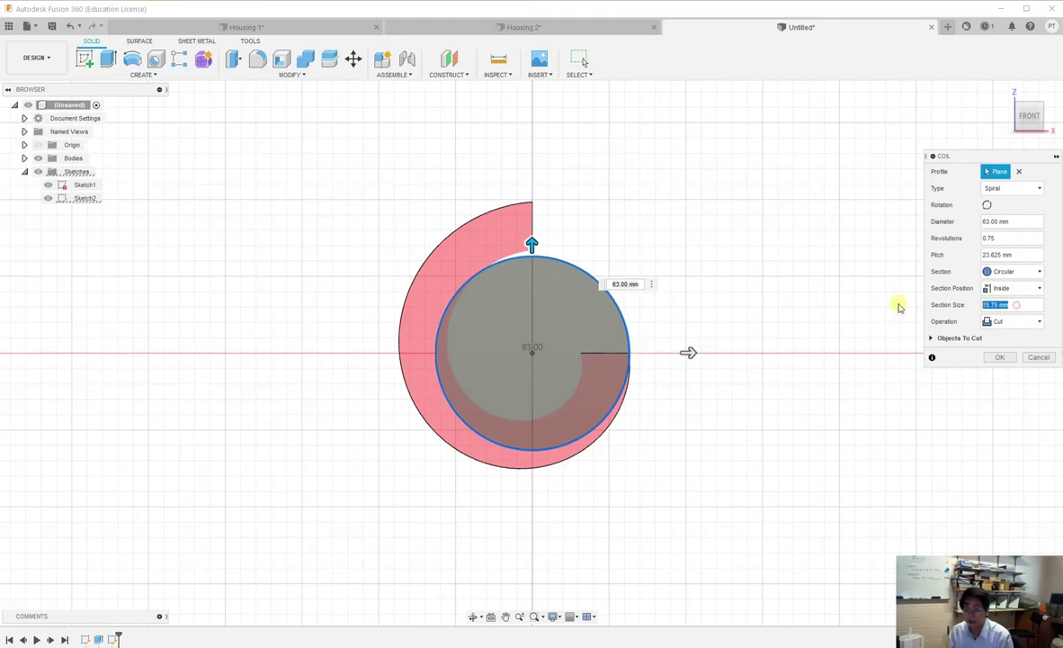
- Set coil pitch and section size to 19 mm and make the coil a New Body
{"action": "left_click", "coordinate": [1016, 305]}
{"action": "left_click", "coordinate": [1025, 255]}
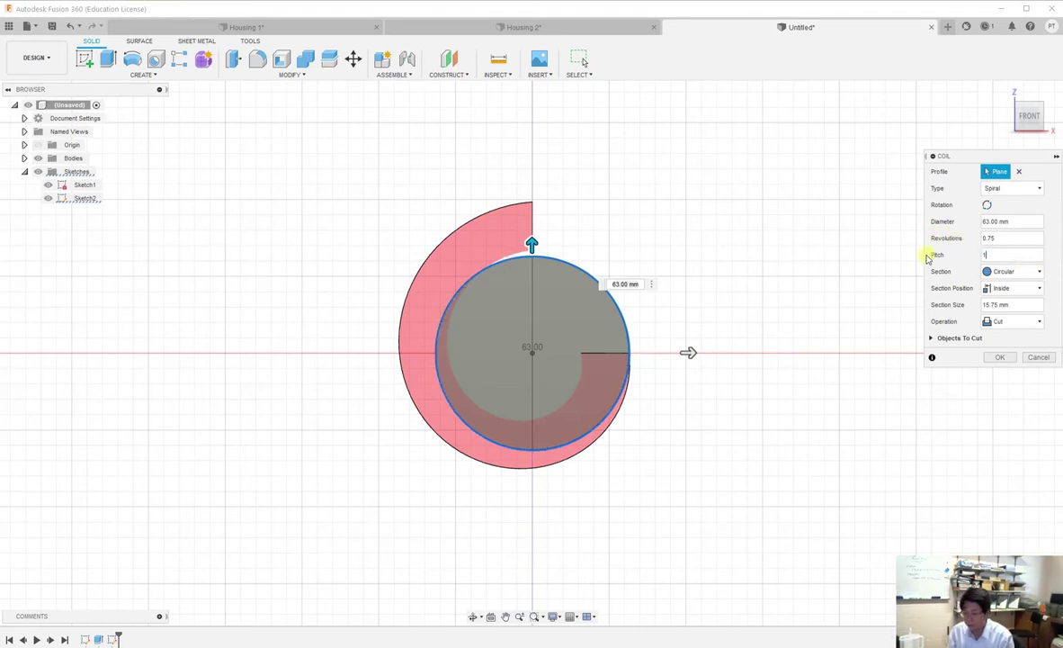
{"action": "type", "text": "19"}
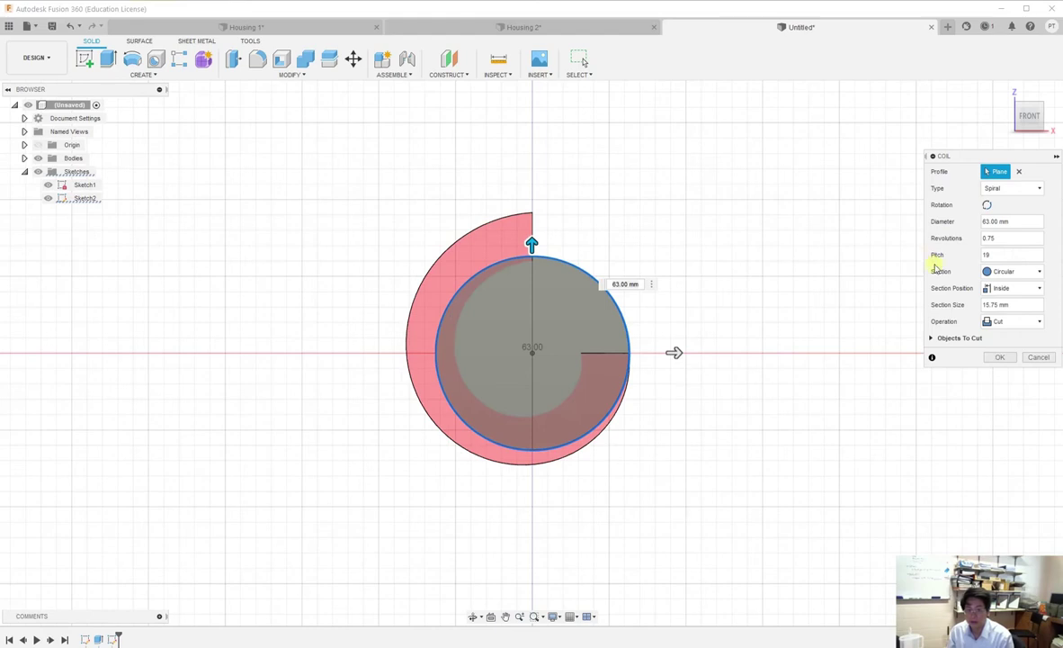
{"action": "left_click", "coordinate": [1014, 304]}
{"action": "type", "text": "19"}
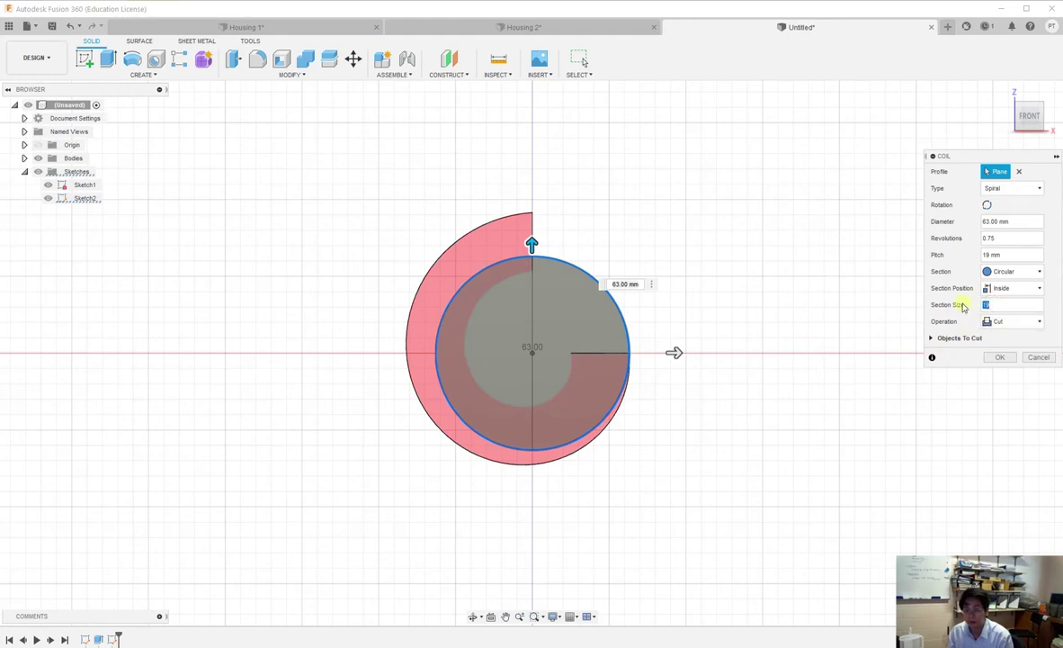
{"action": "left_click", "coordinate": [1011, 321]}
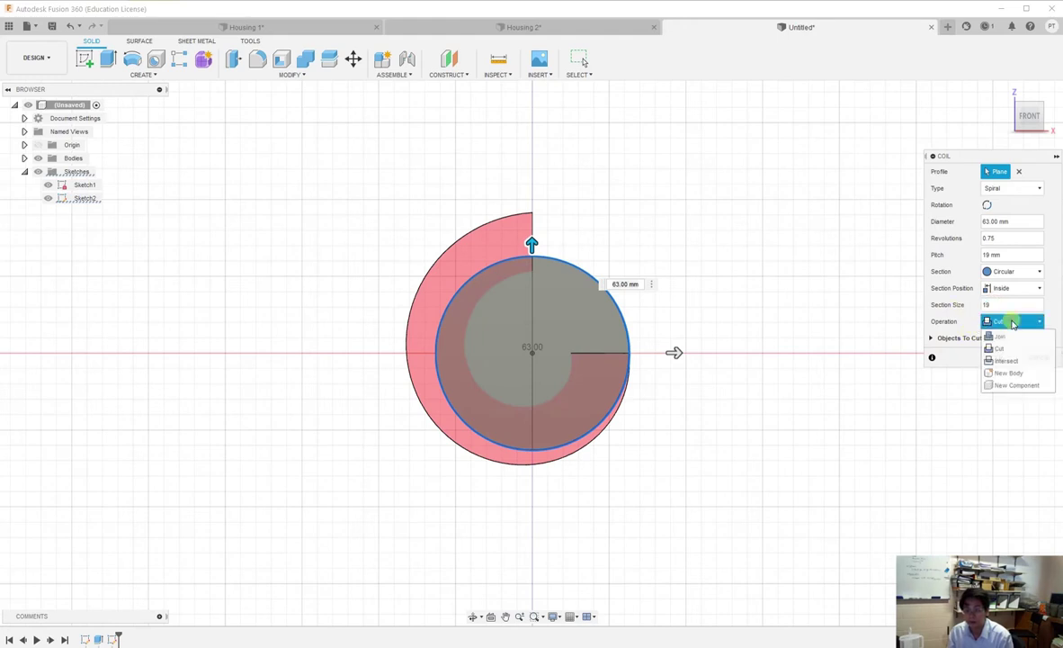
{"action": "left_click", "coordinate": [1003, 376]}
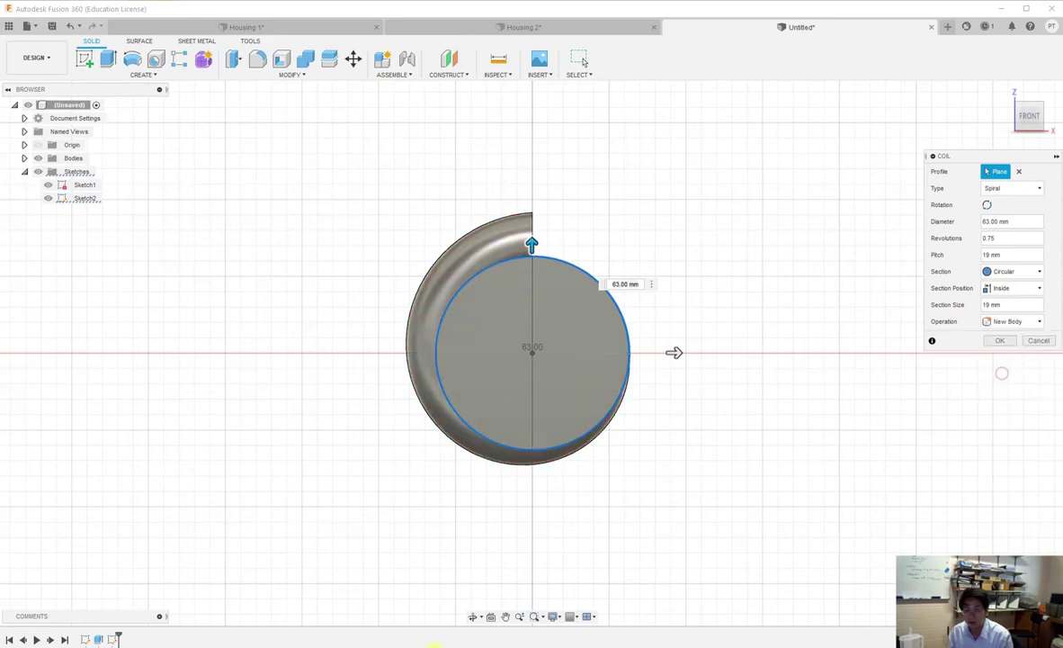
- Orbit to an angled view, change the coil pitch to 21 mm and create the coil body
{"action": "left_click", "coordinate": [473, 616]}
{"action": "left_click_drag", "start_coordinate": [617, 429], "coordinate": [583, 403]}
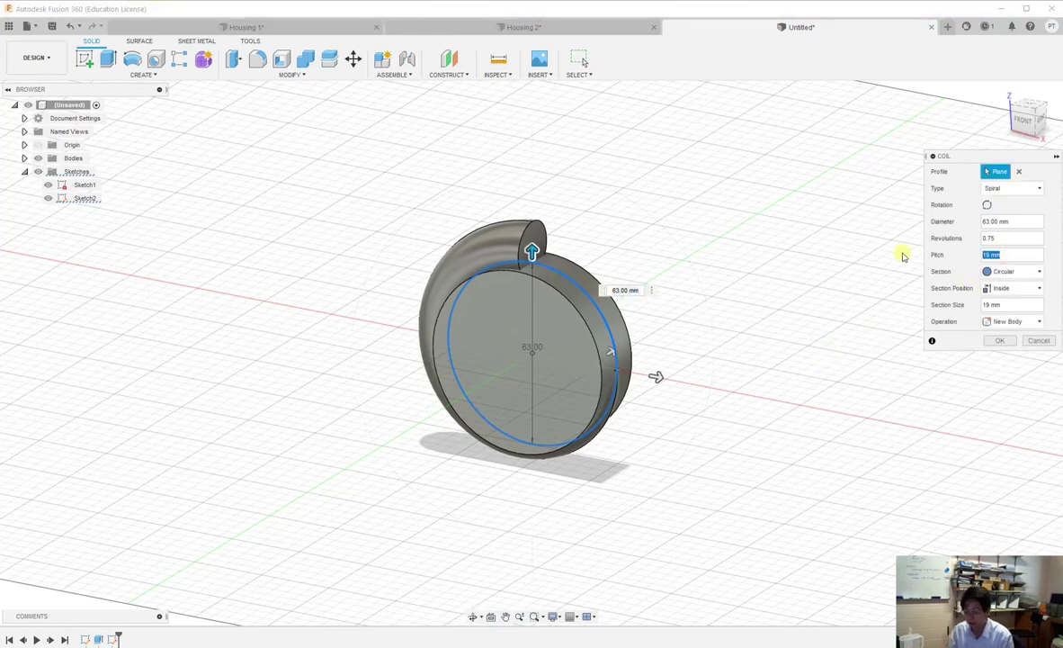
{"action": "type", "text": "45"}
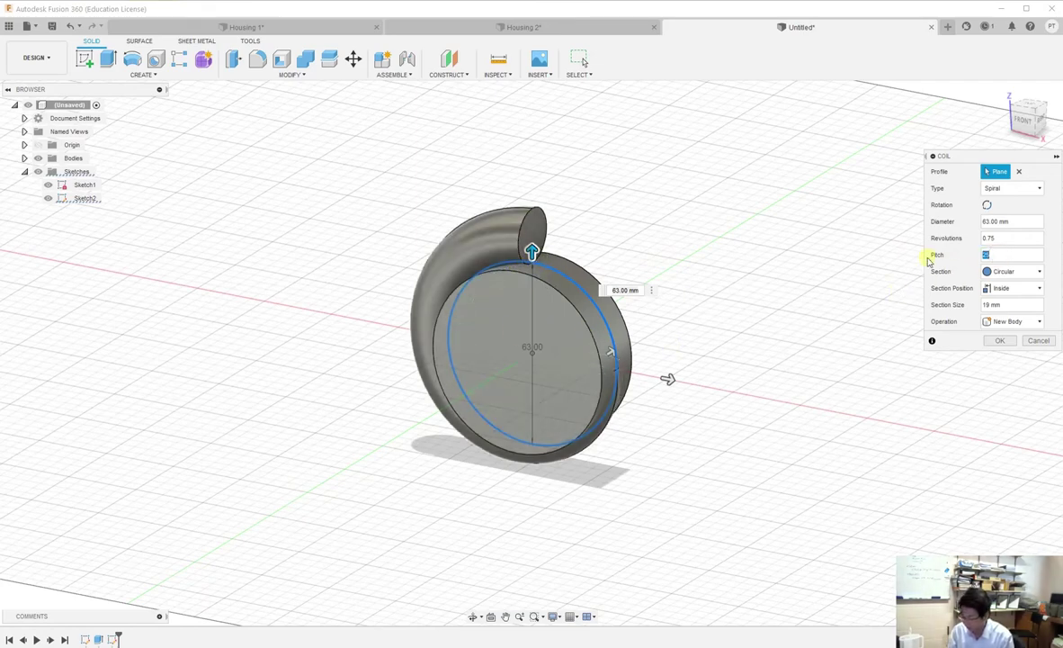
{"action": "type", "text": "1"}
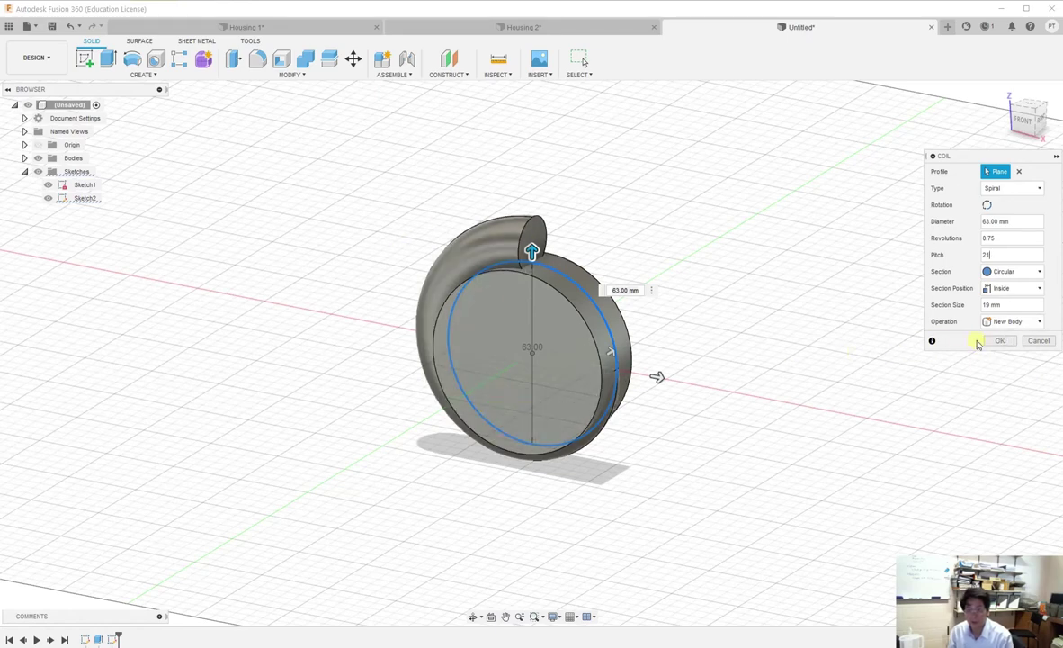
{"action": "left_click", "coordinate": [998, 341]}
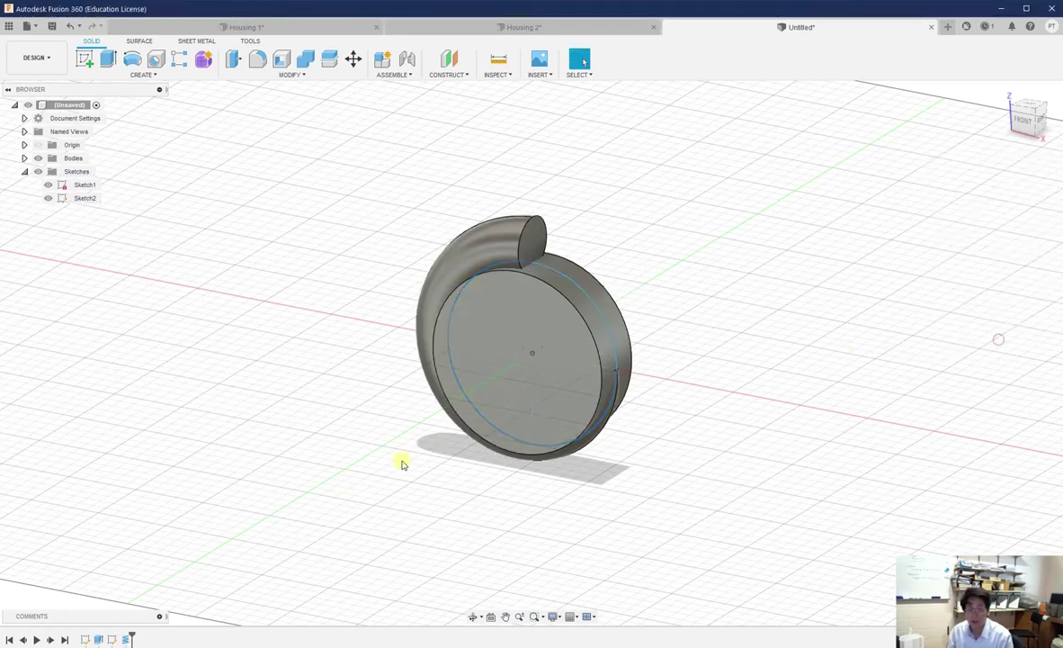
- Extrude the coil's circular end face 50 mm, joined, into a straight outlet pipe
{"action": "left_click", "coordinate": [531, 240]}
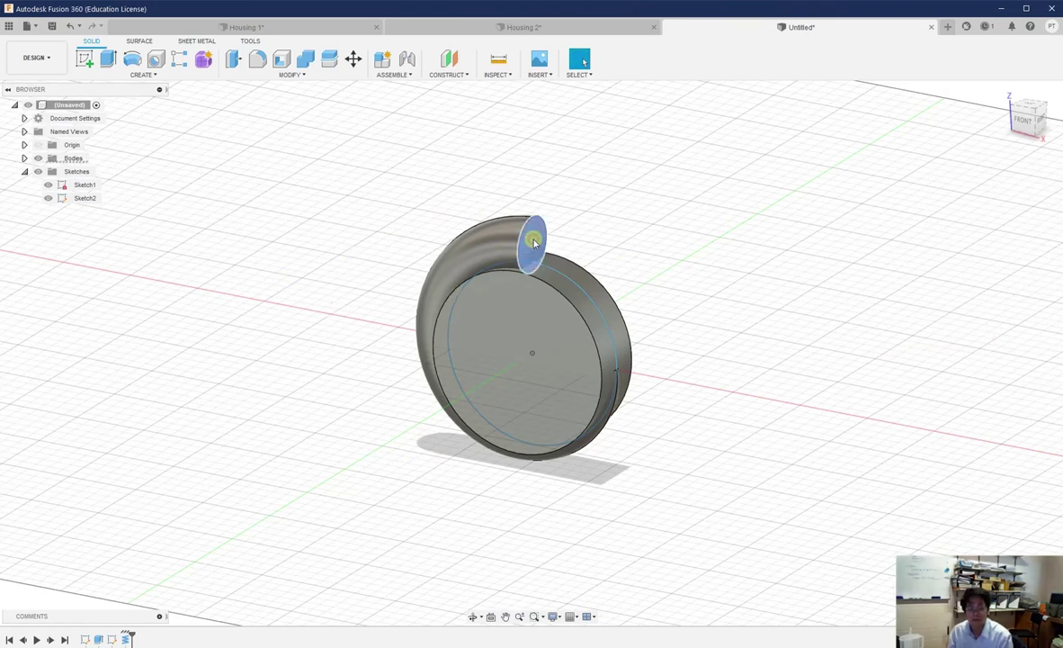
{"action": "left_click", "coordinate": [108, 59]}
{"action": "left_click_drag", "start_coordinate": [544, 239], "coordinate": [674, 266]}
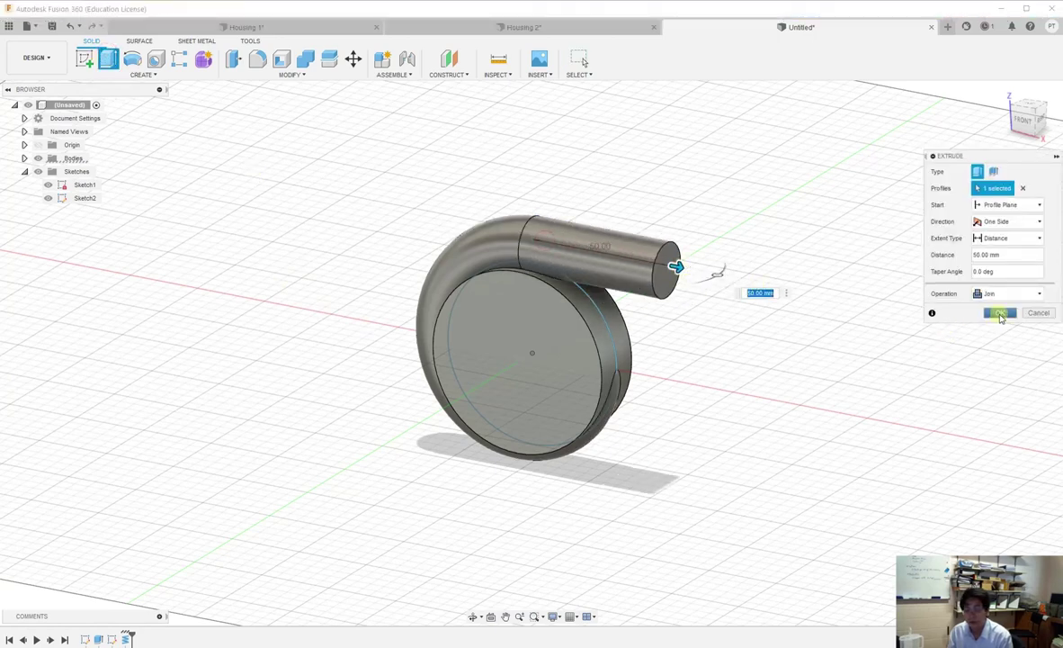
{"action": "left_click", "coordinate": [1001, 313]}
- Orbit around the new outlet pipe and expand the Bodies list in the browser
{"action": "left_click", "coordinate": [474, 616]}
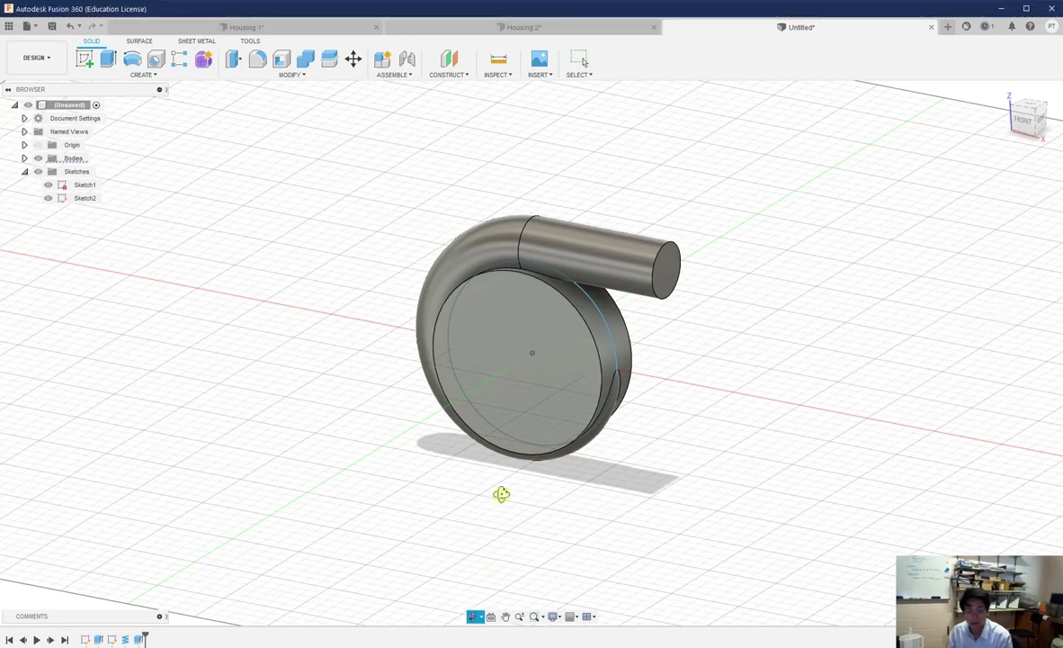
{"action": "left_click_drag", "start_coordinate": [501, 494], "coordinate": [541, 426]}
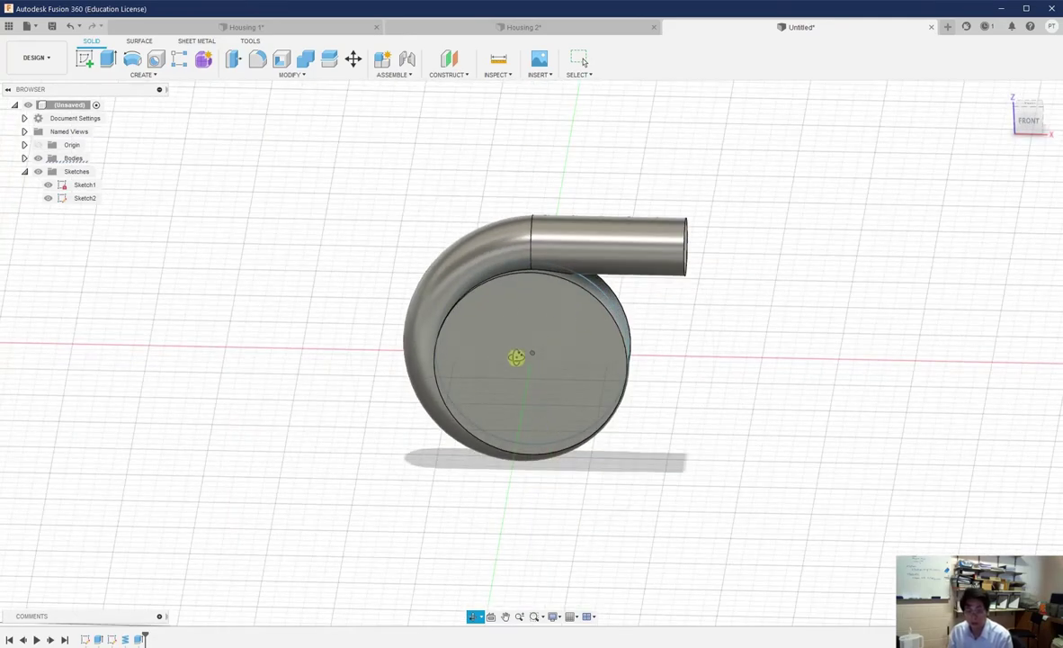
{"action": "left_click_drag", "start_coordinate": [645, 256], "coordinate": [558, 303]}
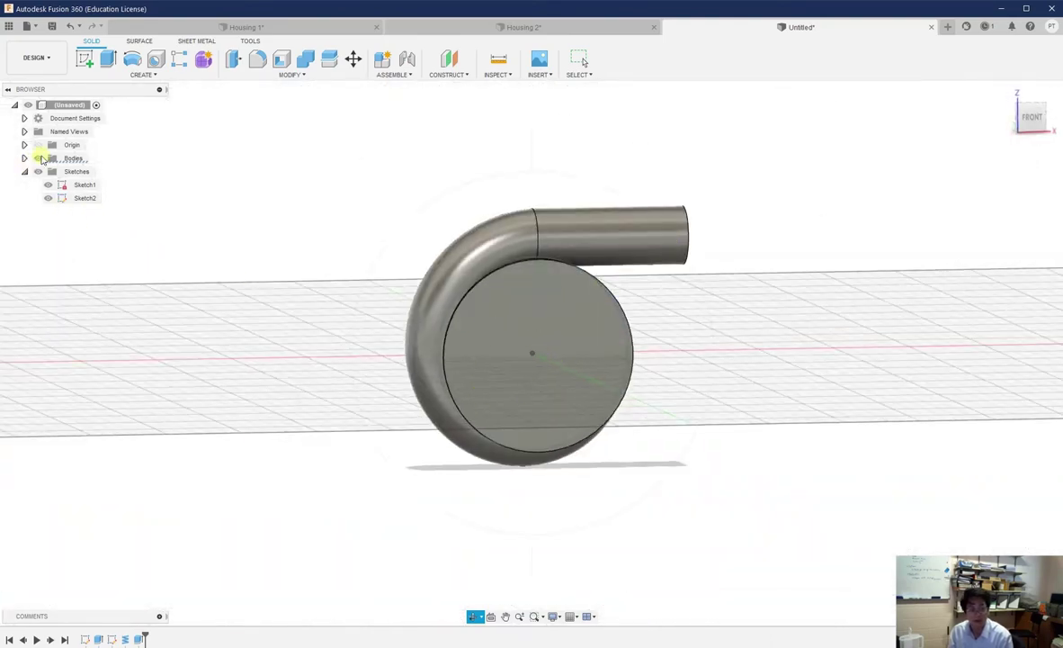
{"action": "left_click", "coordinate": [24, 158]}
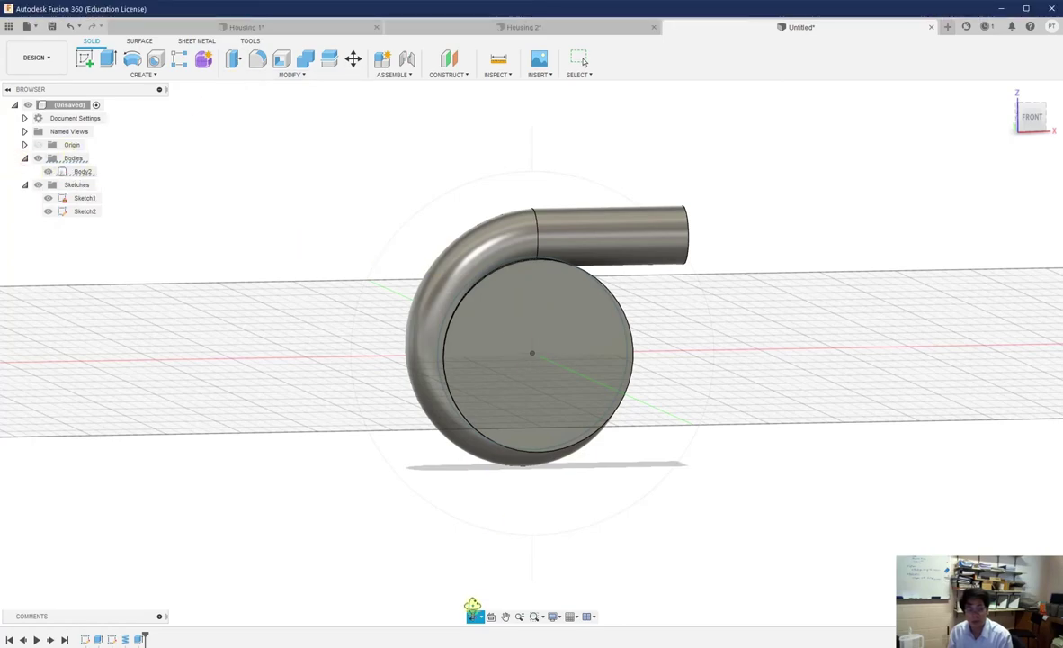
{"action": "mouse_move", "coordinate": [590, 393]}
{"action": "middle_mouse_down", "text": "shift"}
{"action": "mouse_move", "coordinate": [514, 410]}
{"action": "mouse_move", "coordinate": [475, 404]}
{"action": "mouse_move", "coordinate": [494, 375]}
{"action": "mouse_move", "coordinate": [509, 388]}
{"action": "mouse_move", "coordinate": [594, 373]}
{"action": "mouse_move", "coordinate": [577, 391]}
{"action": "middle_mouse_up", "text": "shift"}
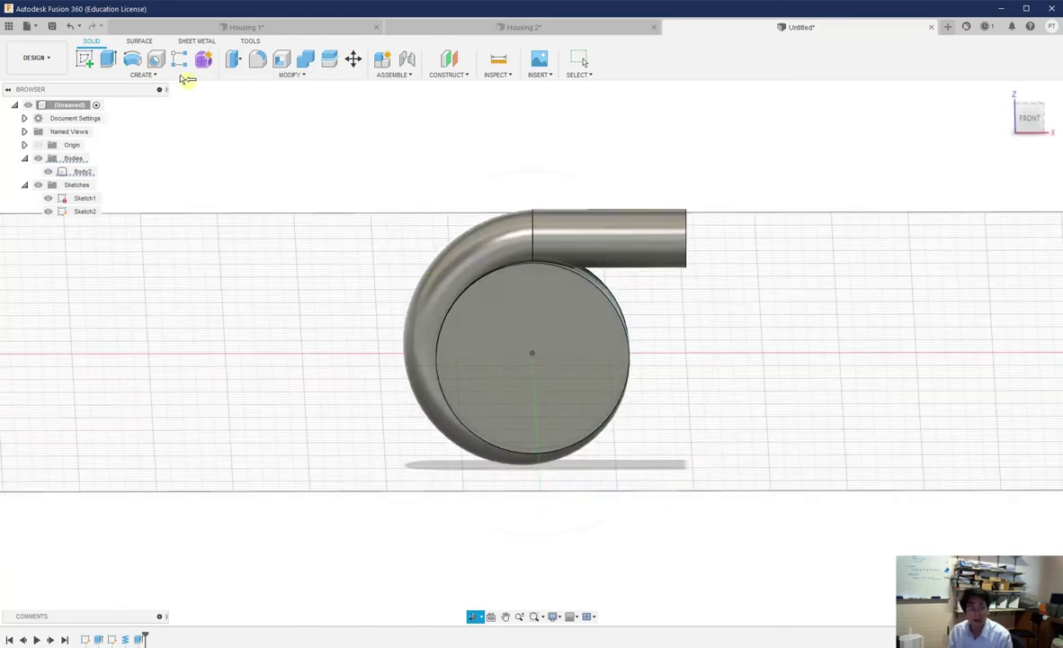
- Shell the housing inward with 1.5 mm walls, removing the outlet pipe end face and large front face
{"action": "left_click", "coordinate": [284, 61]}
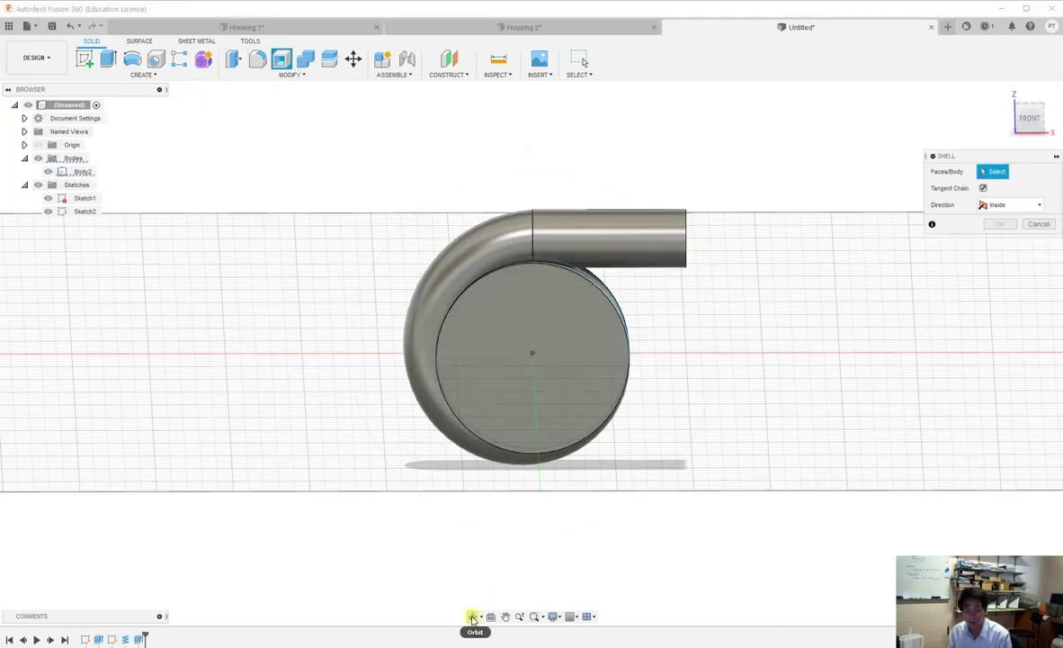
{"action": "key", "text": "F6"}
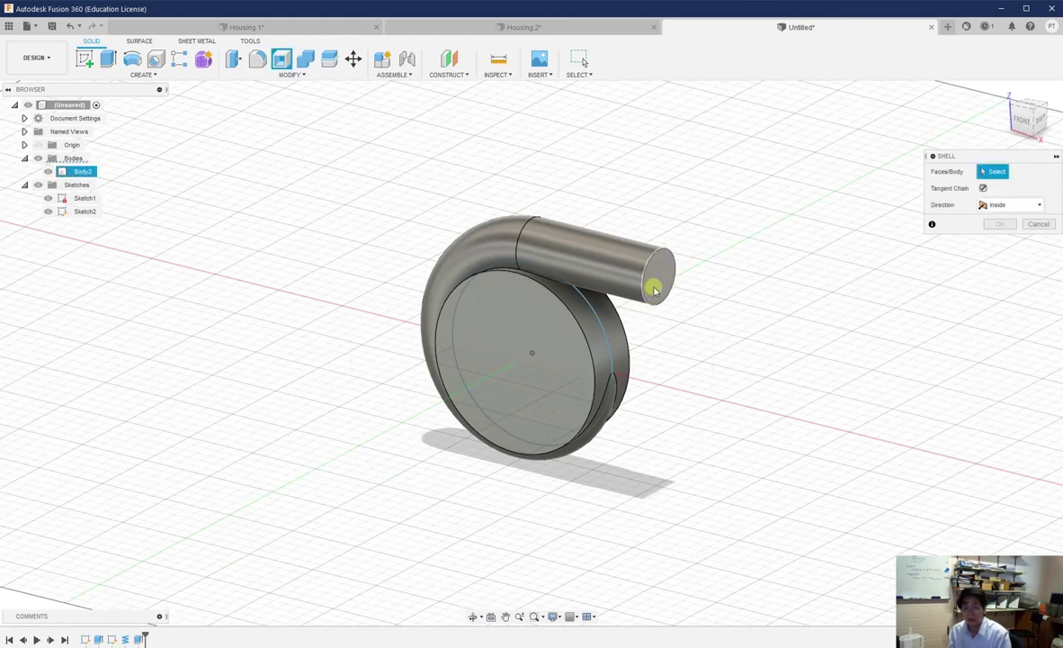
{"action": "left_click", "coordinate": [653, 281]}
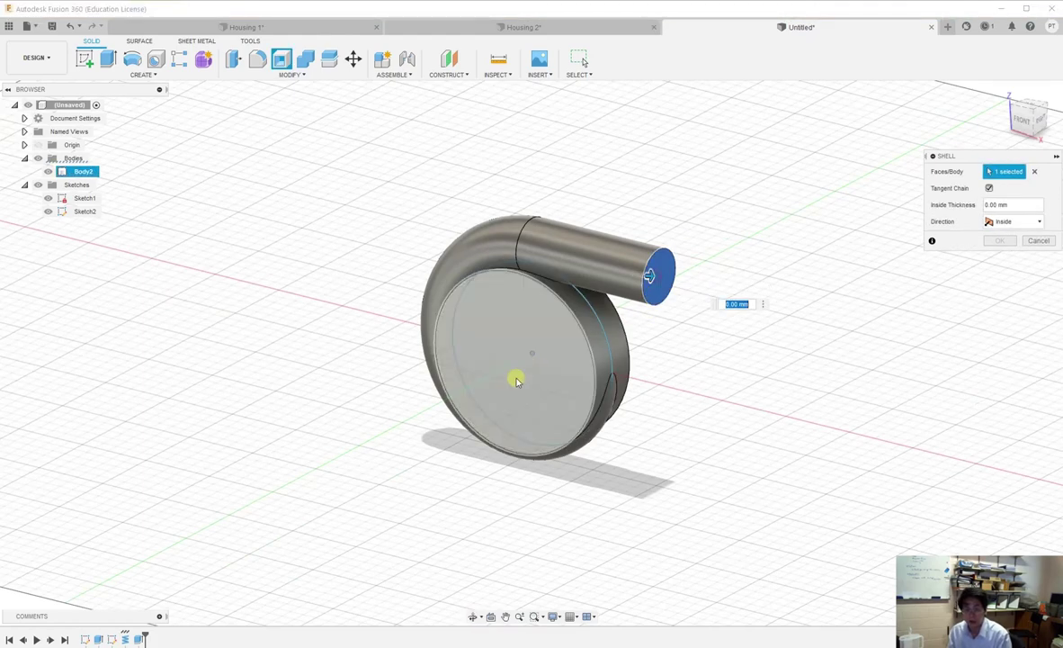
{"action": "left_click", "coordinate": [521, 310]}
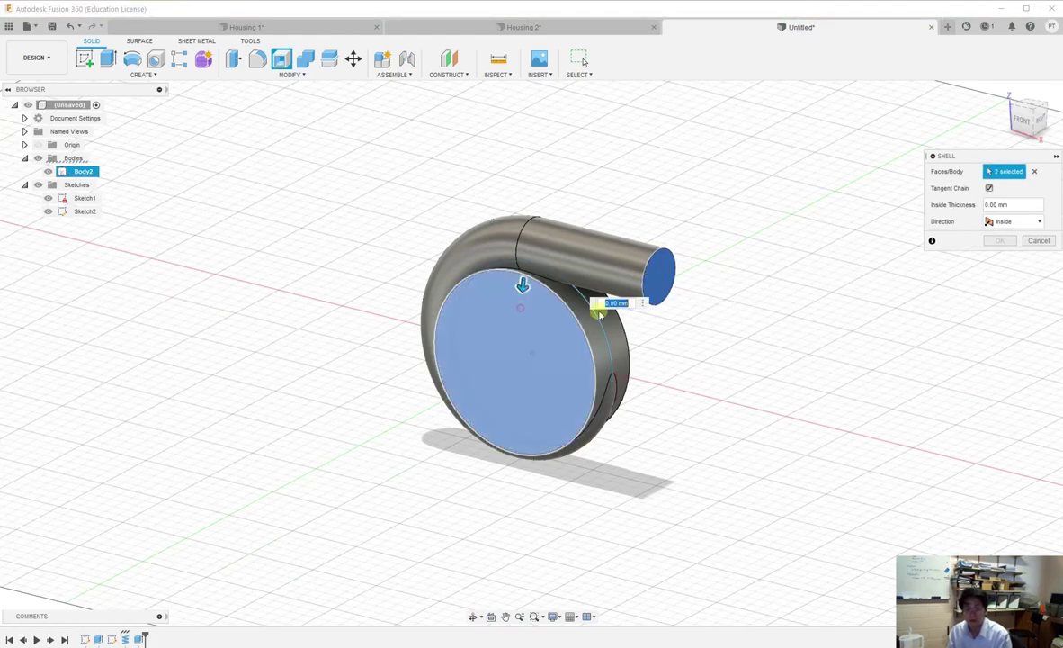
{"action": "left_click", "coordinate": [1013, 205]}
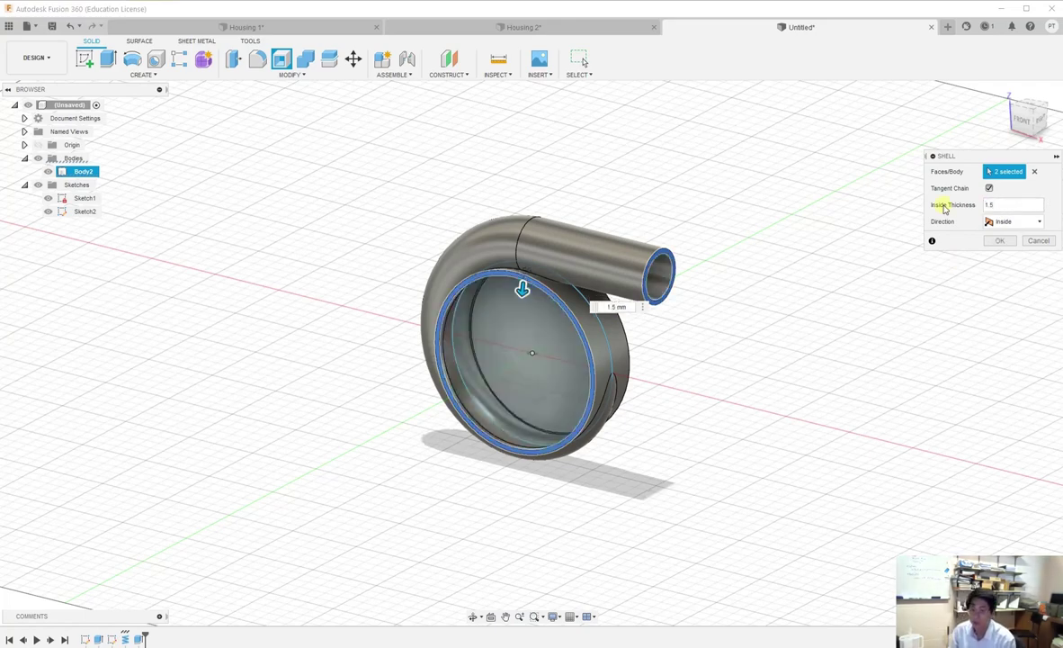
{"action": "key", "text": "Return"}
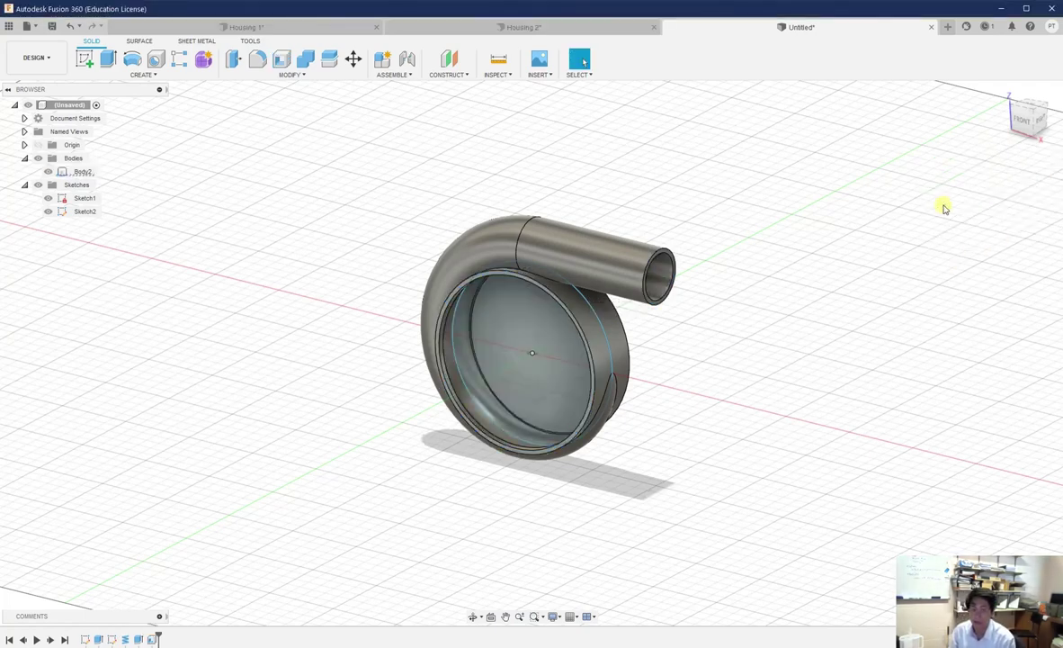
{"action": "left_click", "coordinate": [475, 616]}
{"action": "left_click_drag", "start_coordinate": [503, 444], "coordinate": [594, 378]}
{"action": "left_click_drag", "start_coordinate": [483, 376], "coordinate": [481, 415]}
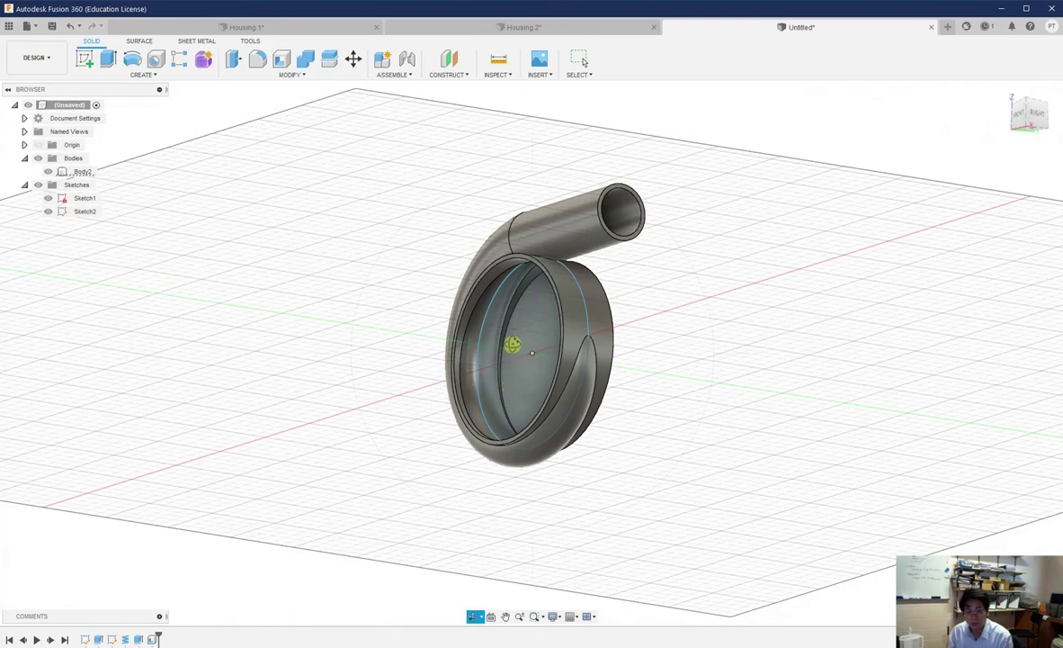
{"action": "left_click_drag", "start_coordinate": [512, 345], "coordinate": [540, 344]}
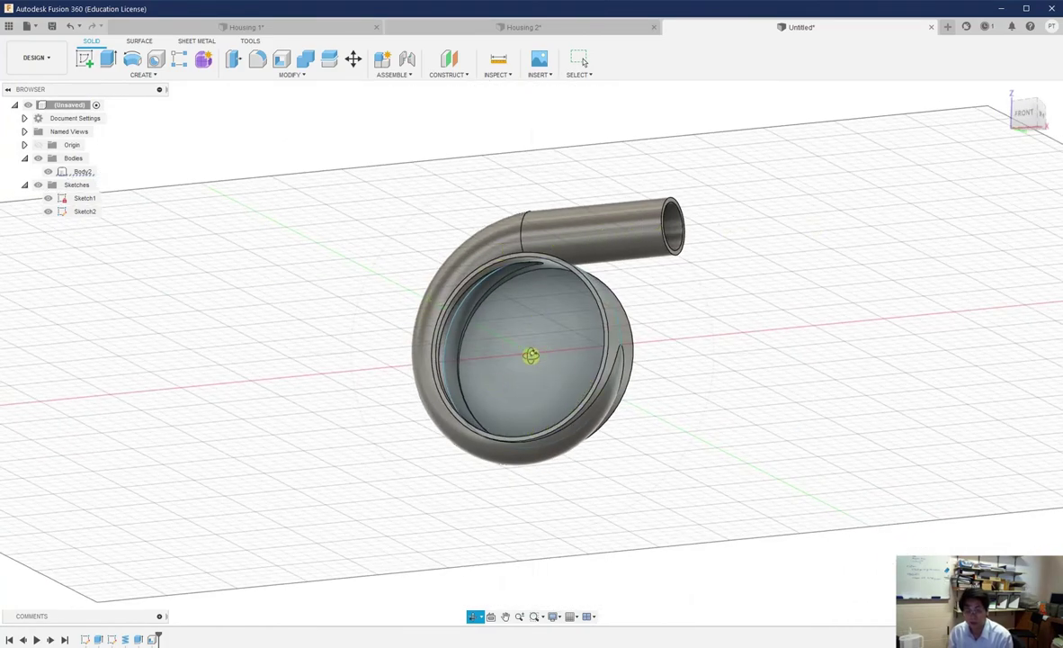
{"action": "left_click_drag", "start_coordinate": [531, 356], "coordinate": [470, 346]}
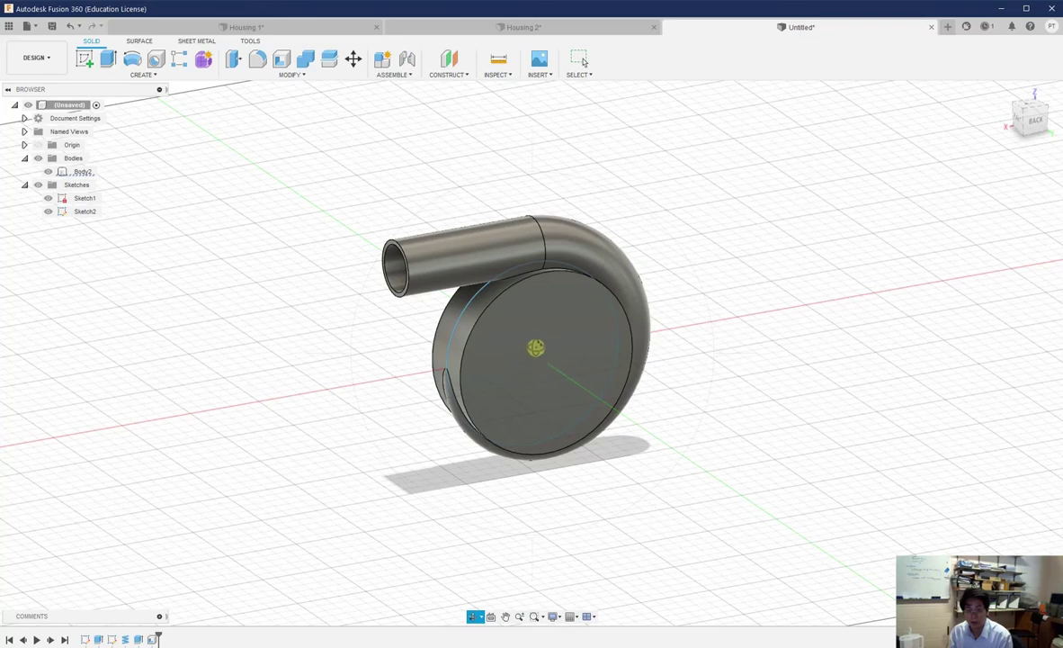
{"action": "left_click_drag", "start_coordinate": [468, 353], "coordinate": [473, 328]}
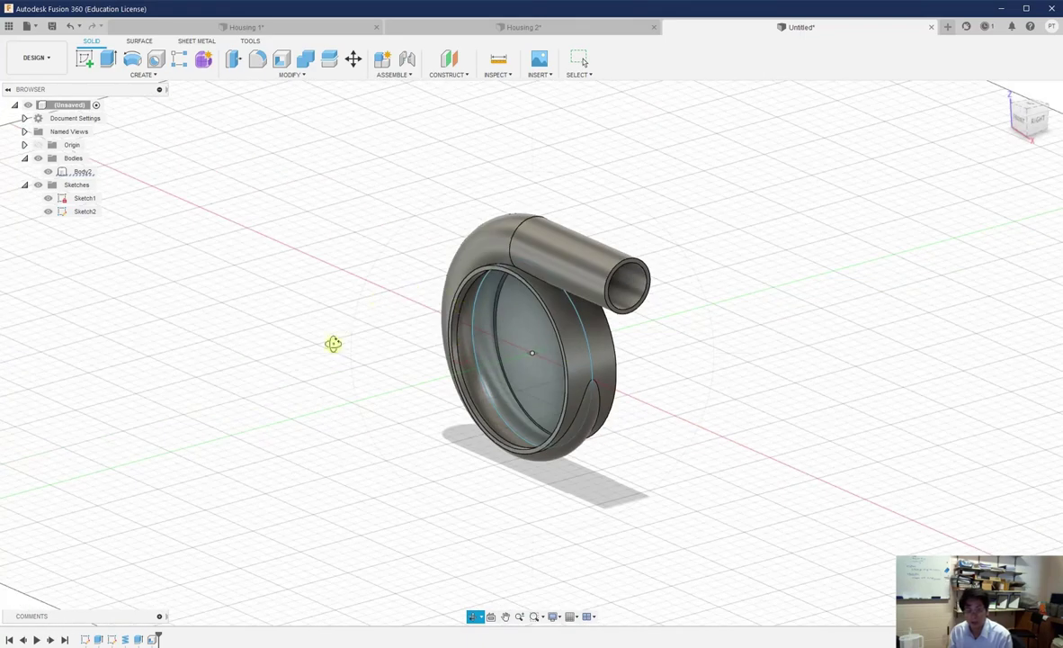